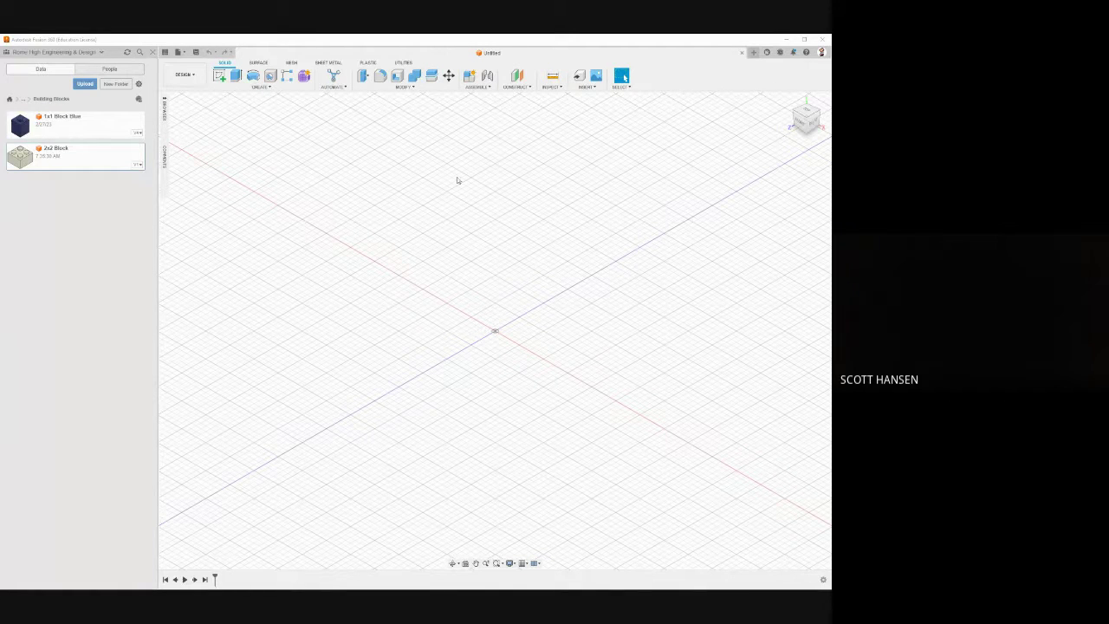
# Start a sketch on the horizontal origin plane and change the document units to millimeters
pyautogui.click(221, 78)
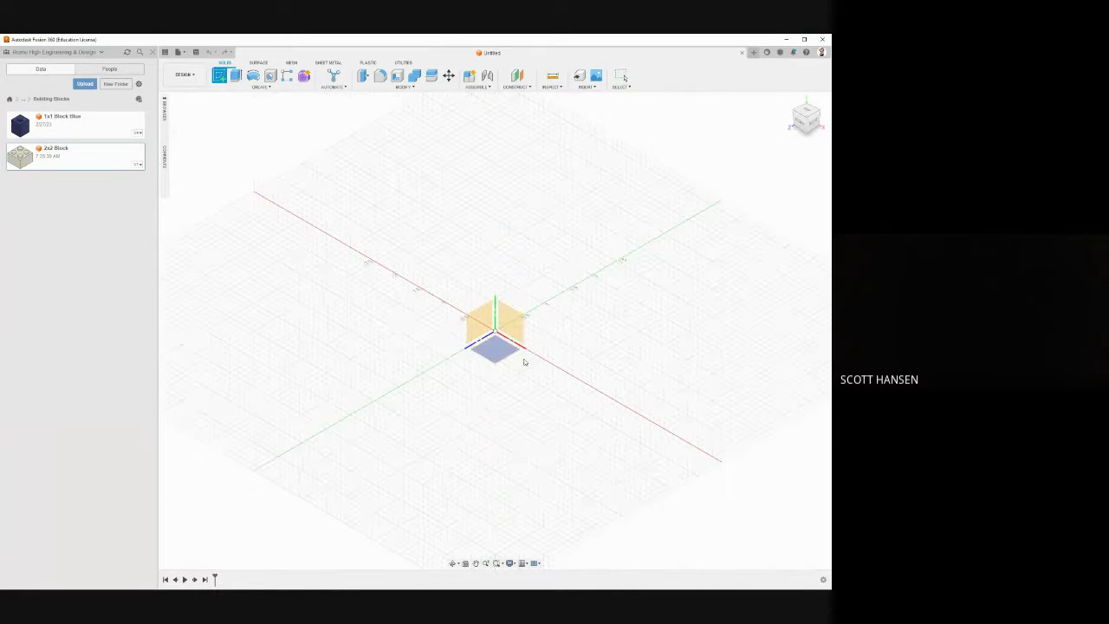
pyautogui.click(499, 354)
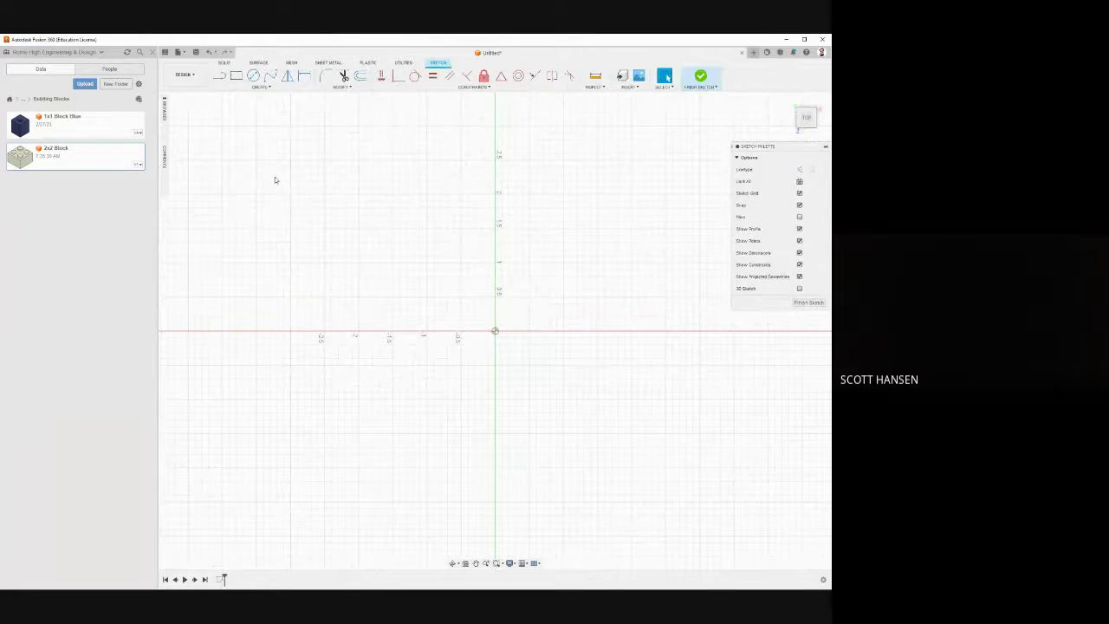
pyautogui.click(164, 113)
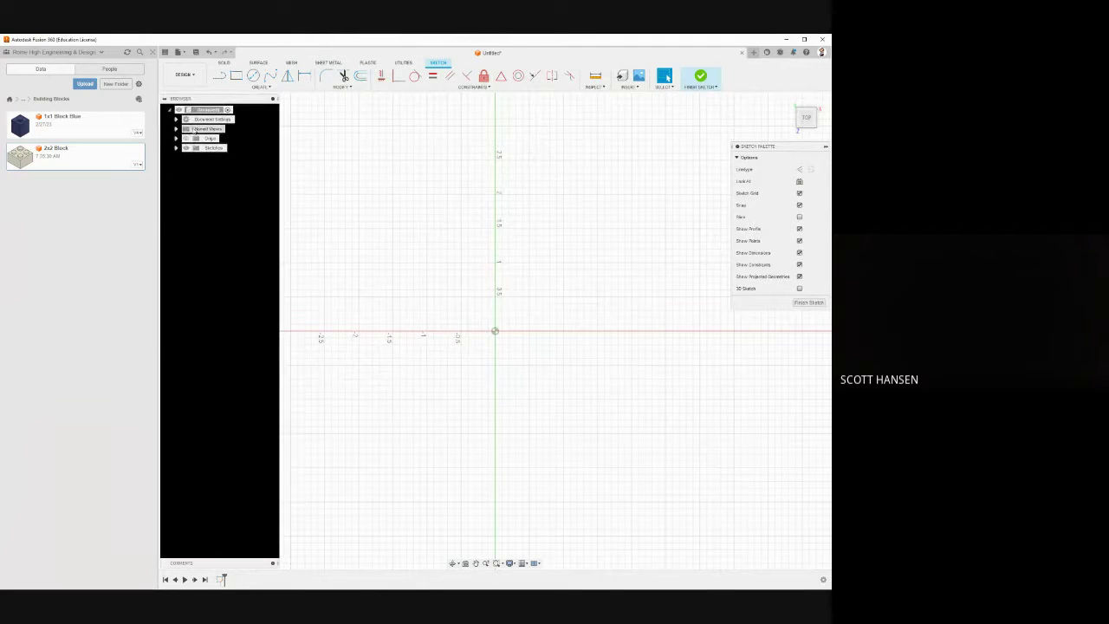
pyautogui.click(176, 119)
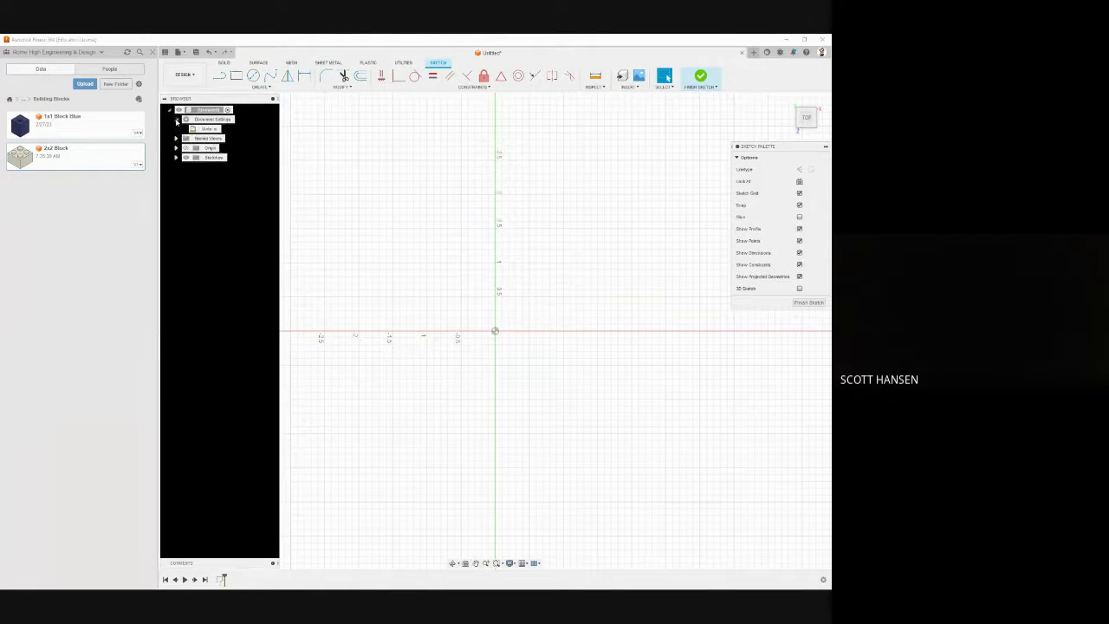
pyautogui.click(225, 129)
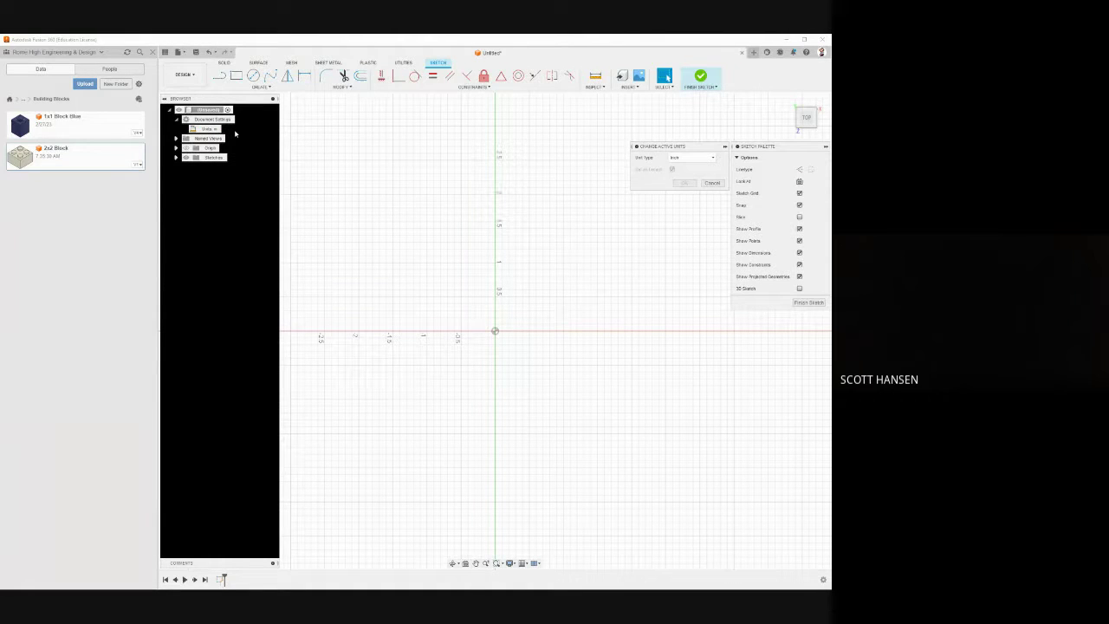
pyautogui.click(697, 158)
pyautogui.click(685, 176)
pyautogui.click(683, 185)
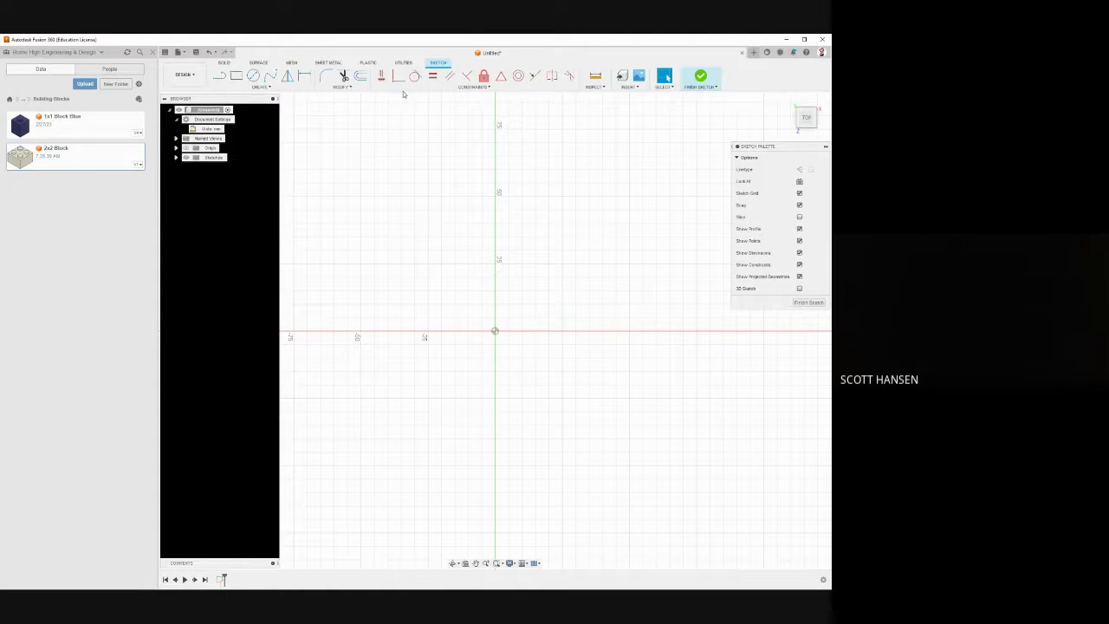
# Add a user parameter p in mm with the expression 1.6 mm and the comment "Lego Unit Value"
pyautogui.click(349, 90)
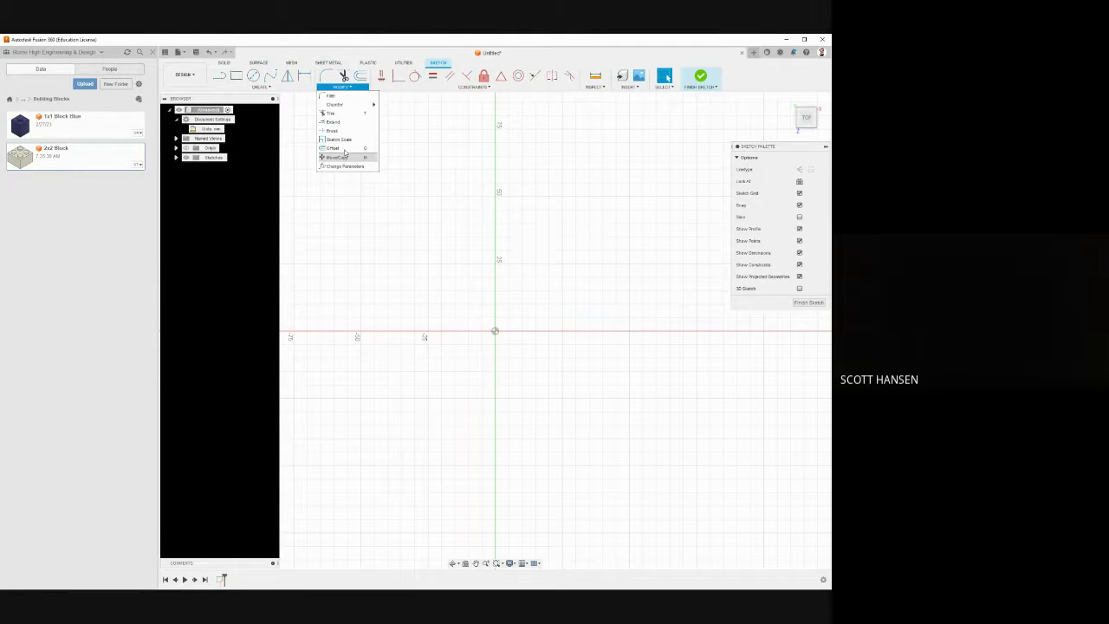
pyautogui.click(345, 166)
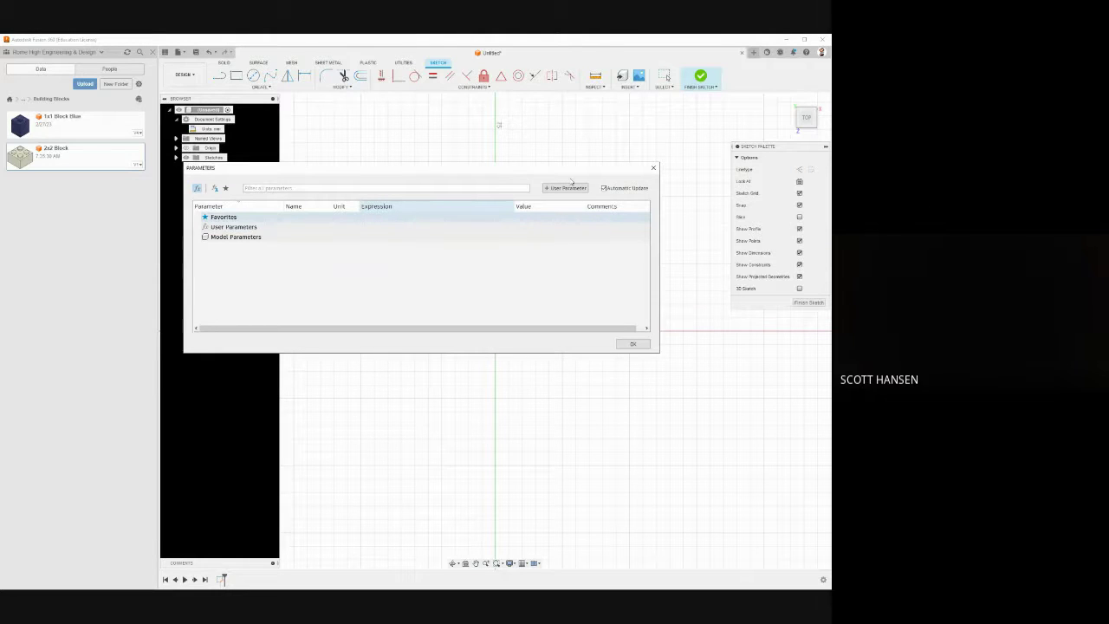
pyautogui.click(566, 187)
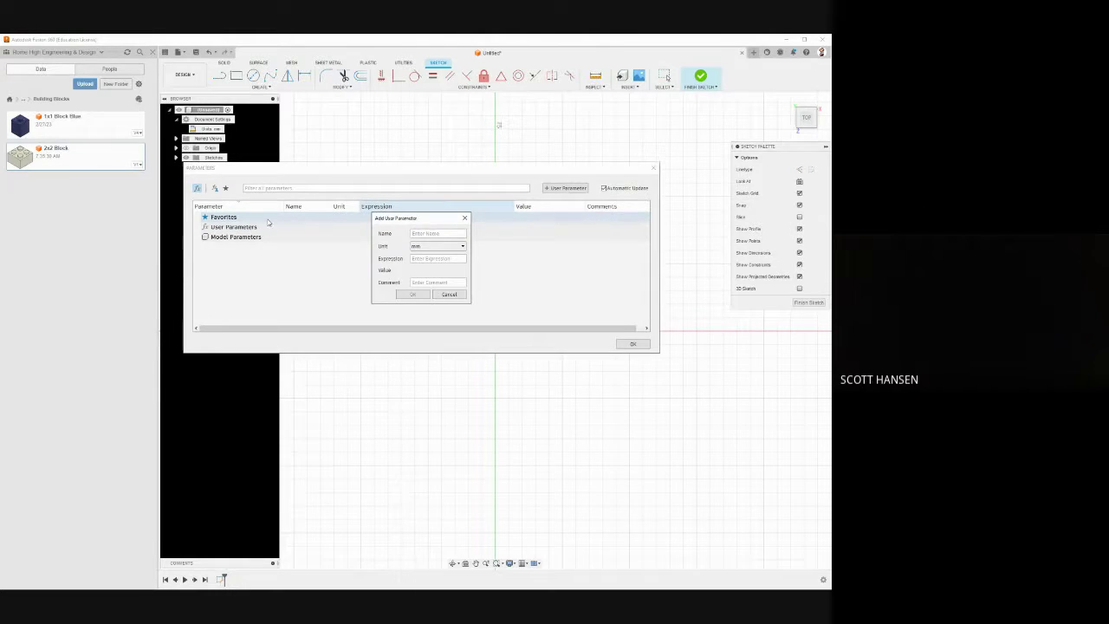
pyautogui.write('p')
pyautogui.click(442, 258)
pyautogui.write('8')
pyautogui.click(442, 283)
pyautogui.write('Lego Unit Value')
pyautogui.click(403, 296)
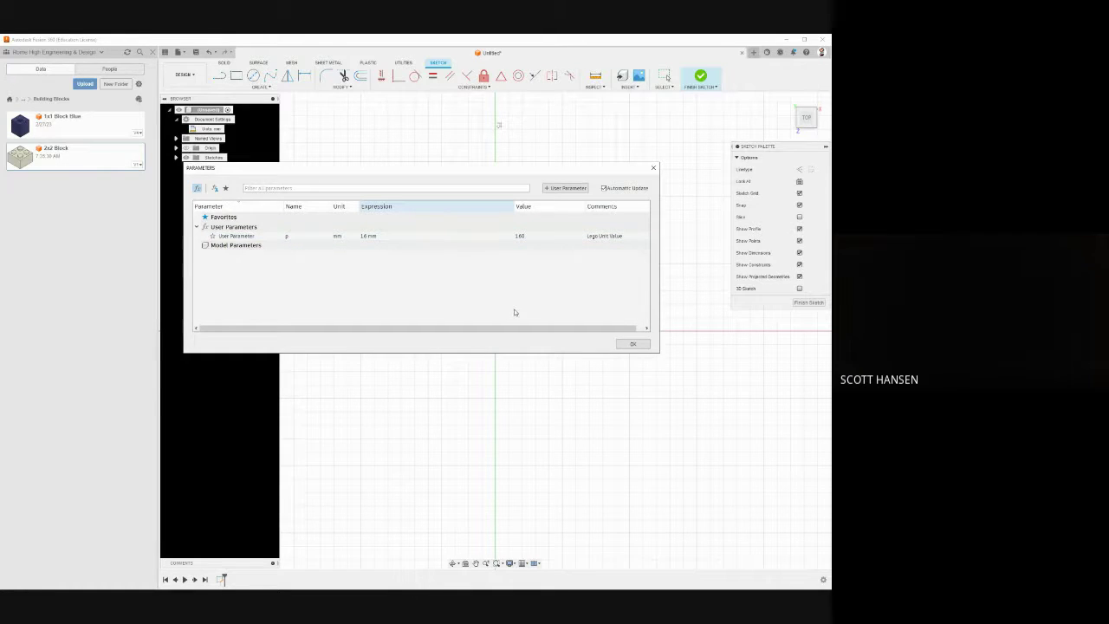
pyautogui.click(632, 344)
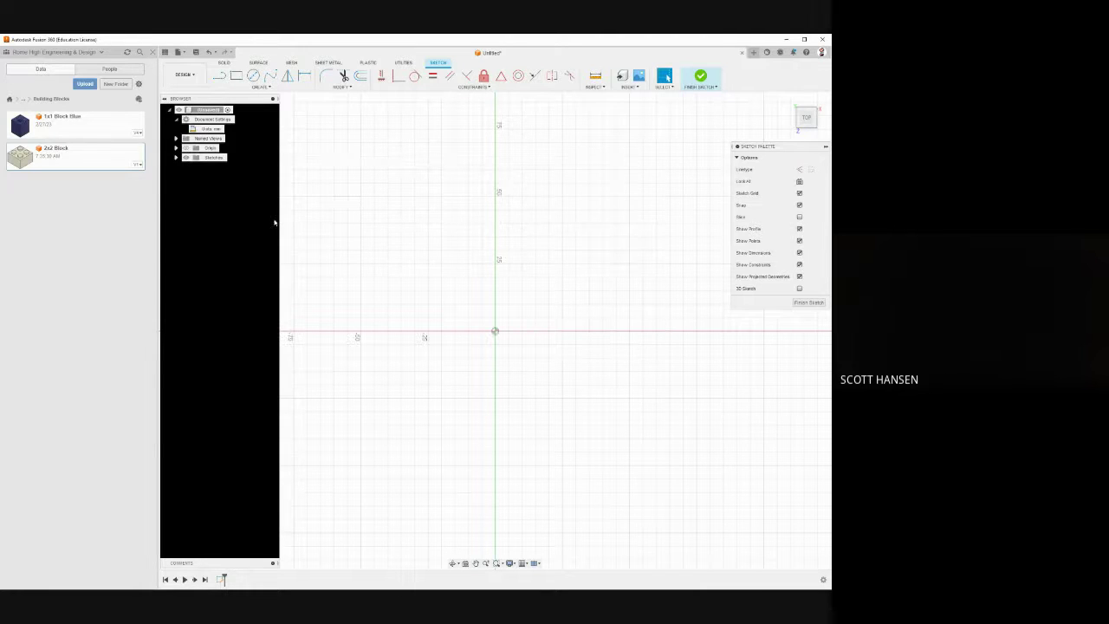
# Sketch a center rectangle about 24 mm square, centered on the origin
pyautogui.moveTo(488, 235); pyautogui.dragTo(478, 209, button='middle')
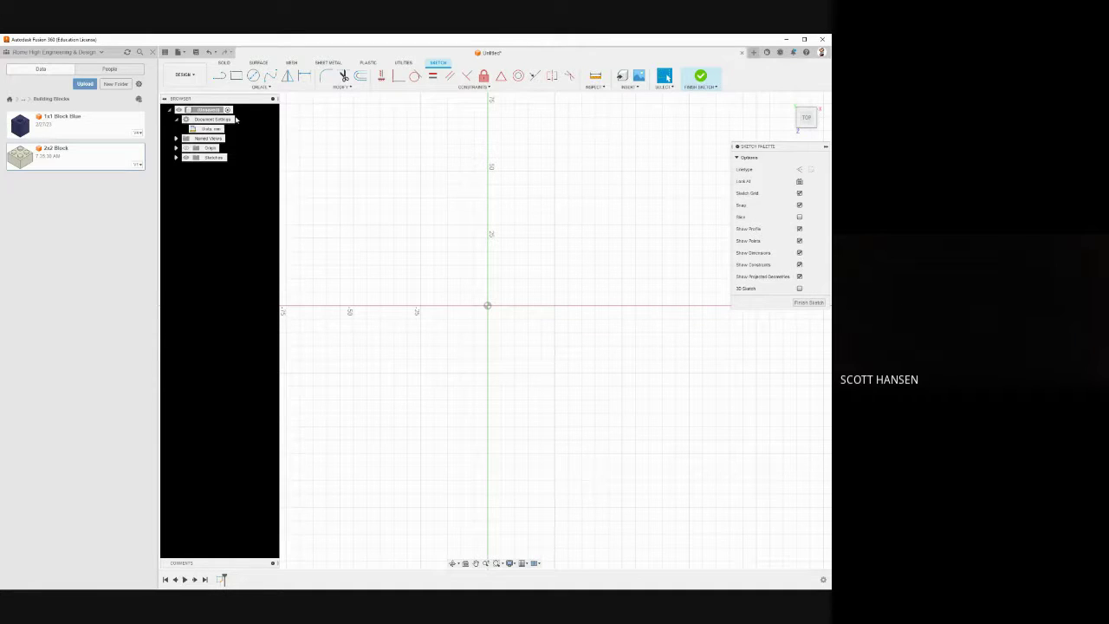
pyautogui.click(237, 76)
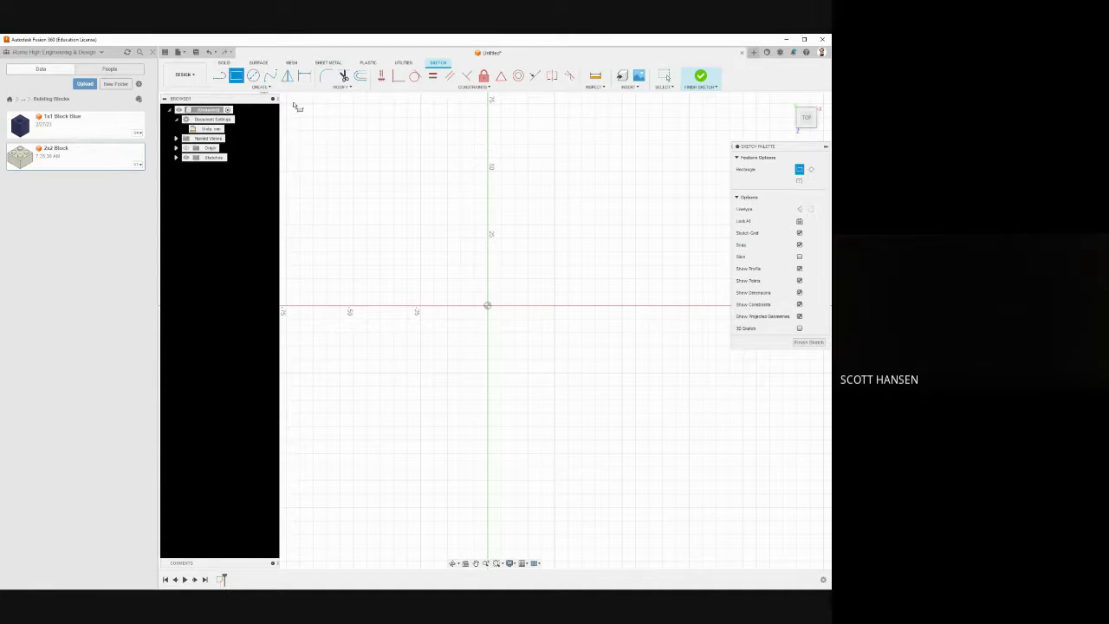
pyautogui.click(799, 180)
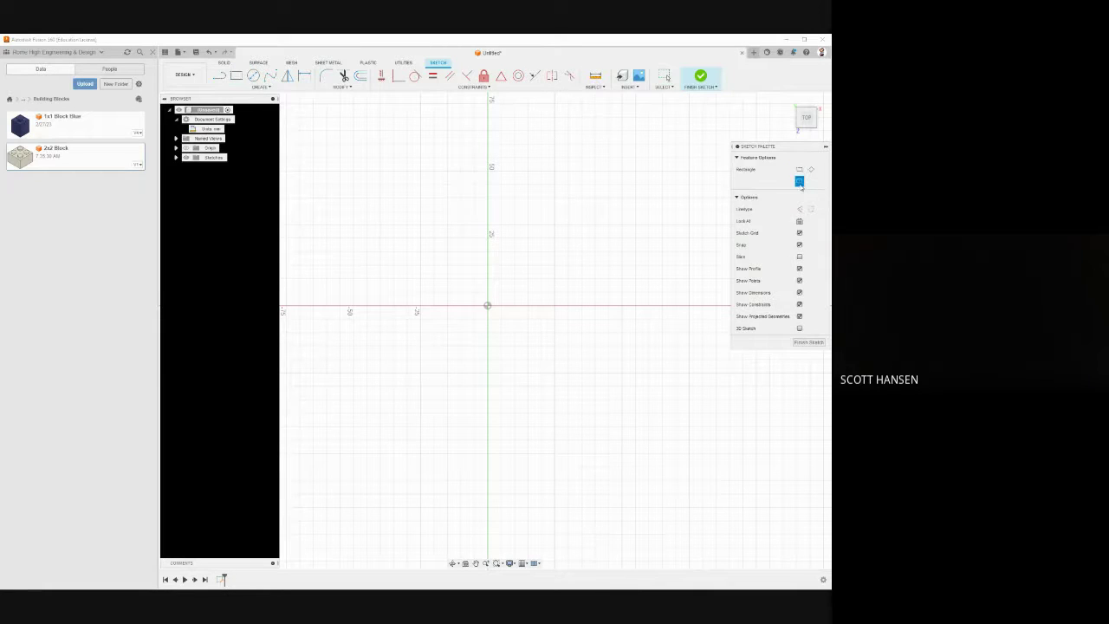
pyautogui.click(488, 306)
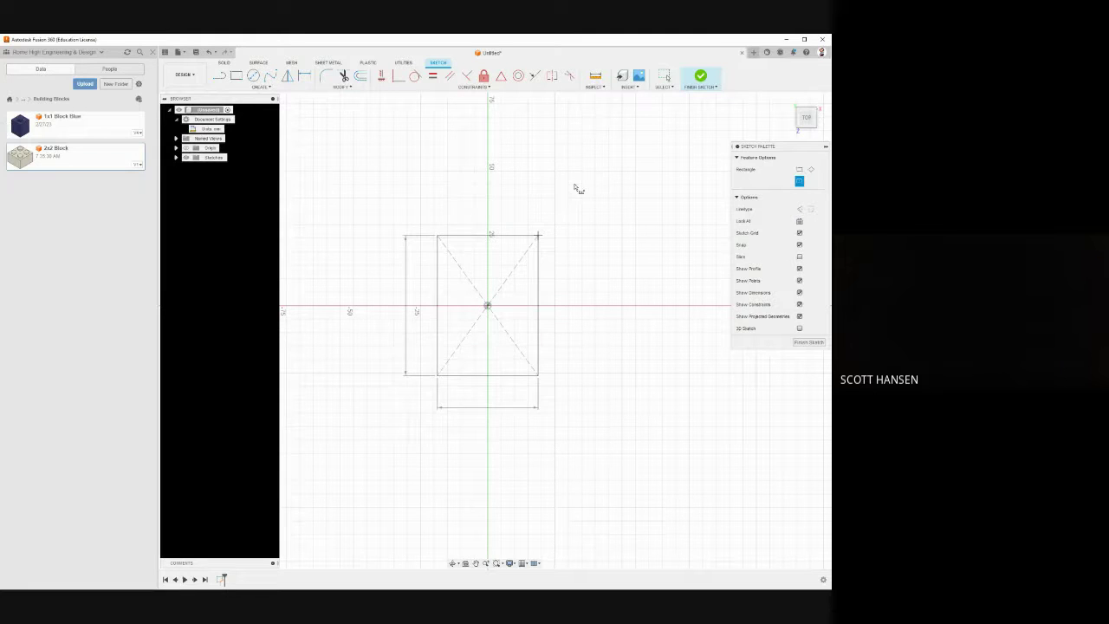
pyautogui.click(520, 274)
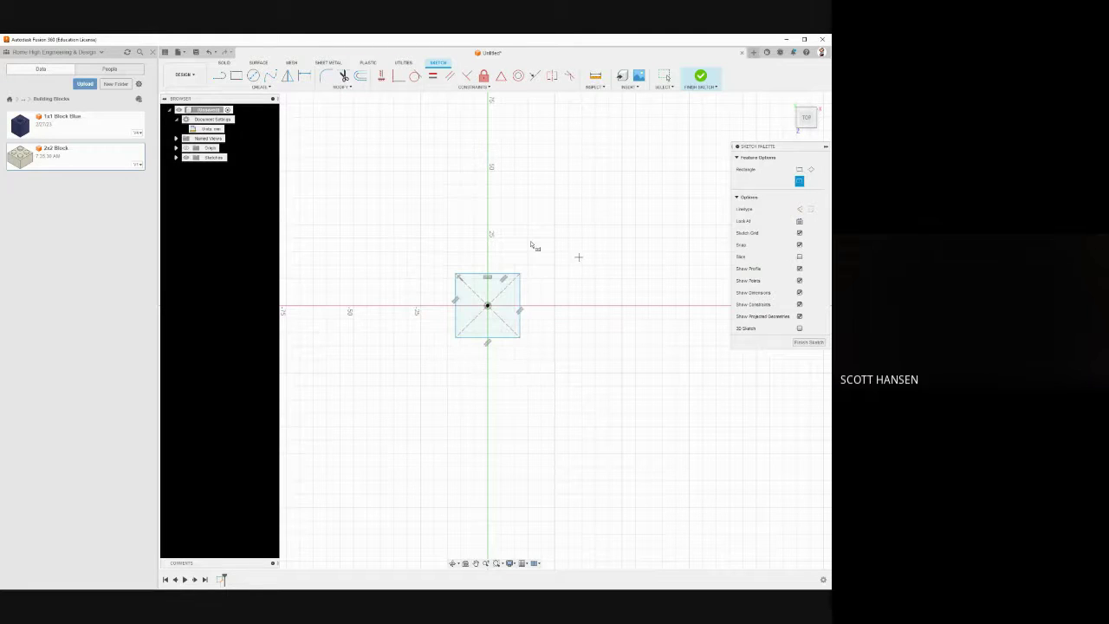
# Dimension the rectangle's lower edge to 16 mm with a parameter-driven expression and place the dimension closer below the edge
pyautogui.click(304, 76)
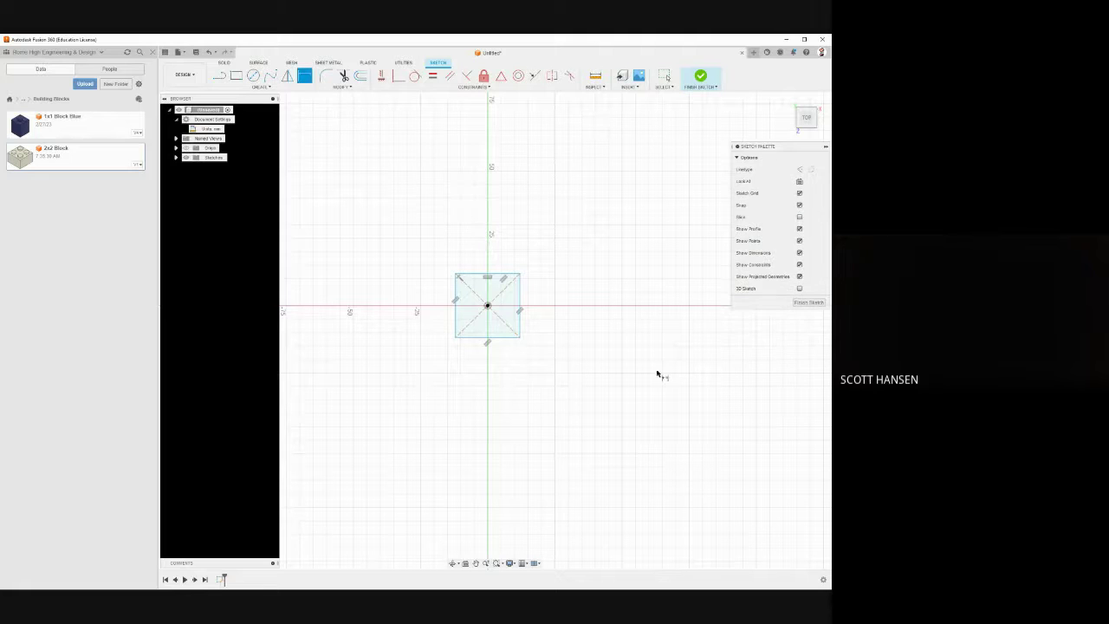
pyautogui.click(509, 337)
pyautogui.click(506, 363)
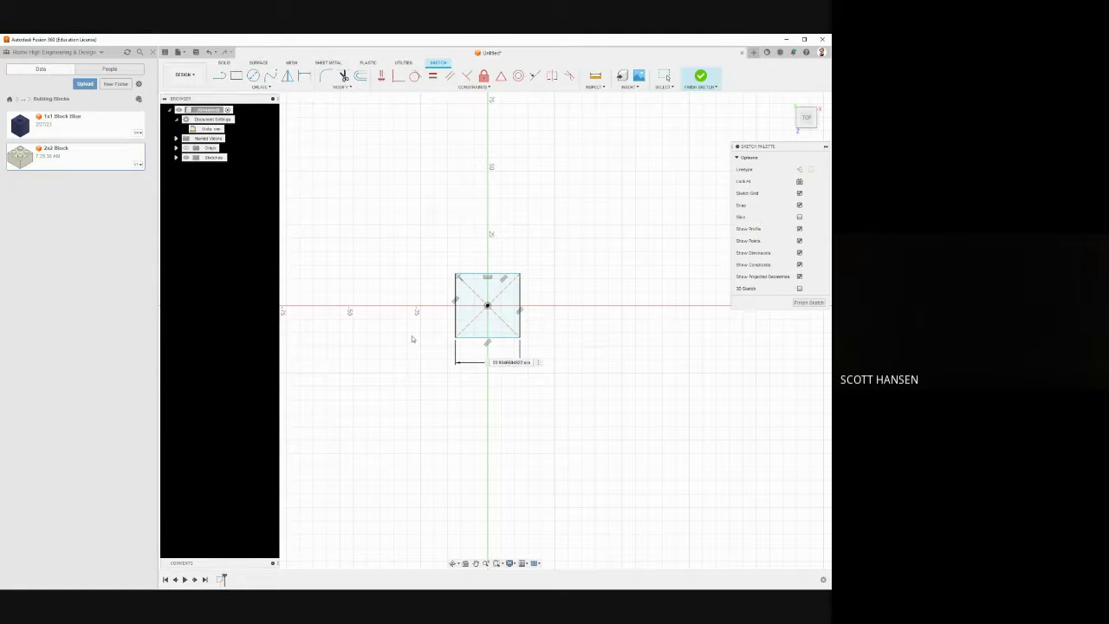
pyautogui.tripleClick(521, 362)
pyautogui.write('15')
pyautogui.press('Return')
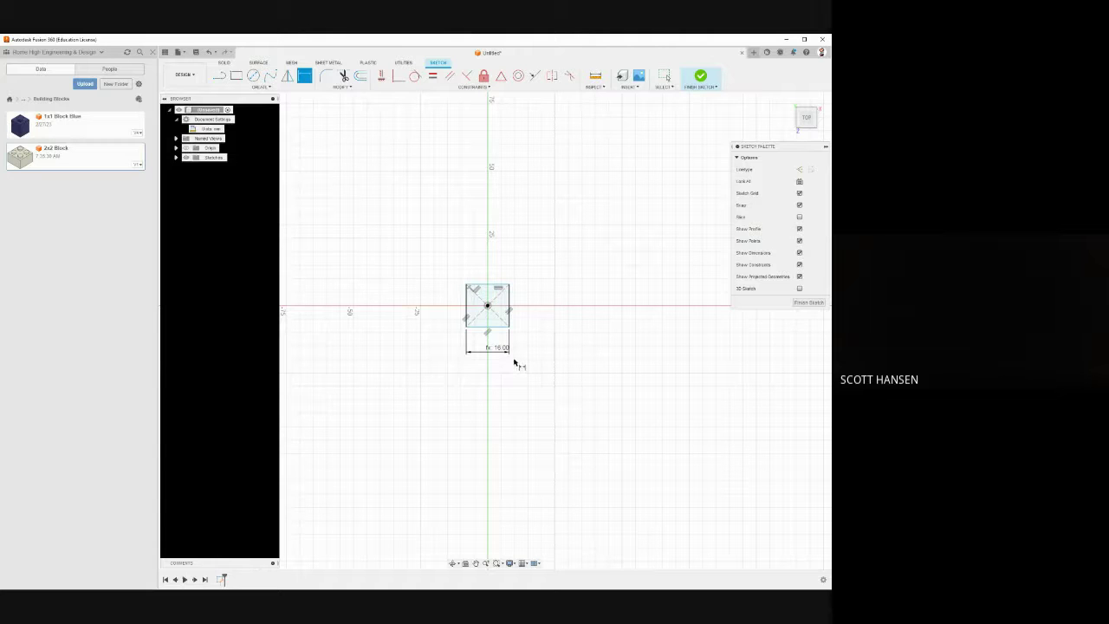
pyautogui.scroll(-1, 505, 327)
pyautogui.scroll(1, 505, 327)
pyautogui.scroll(3, 505, 327)
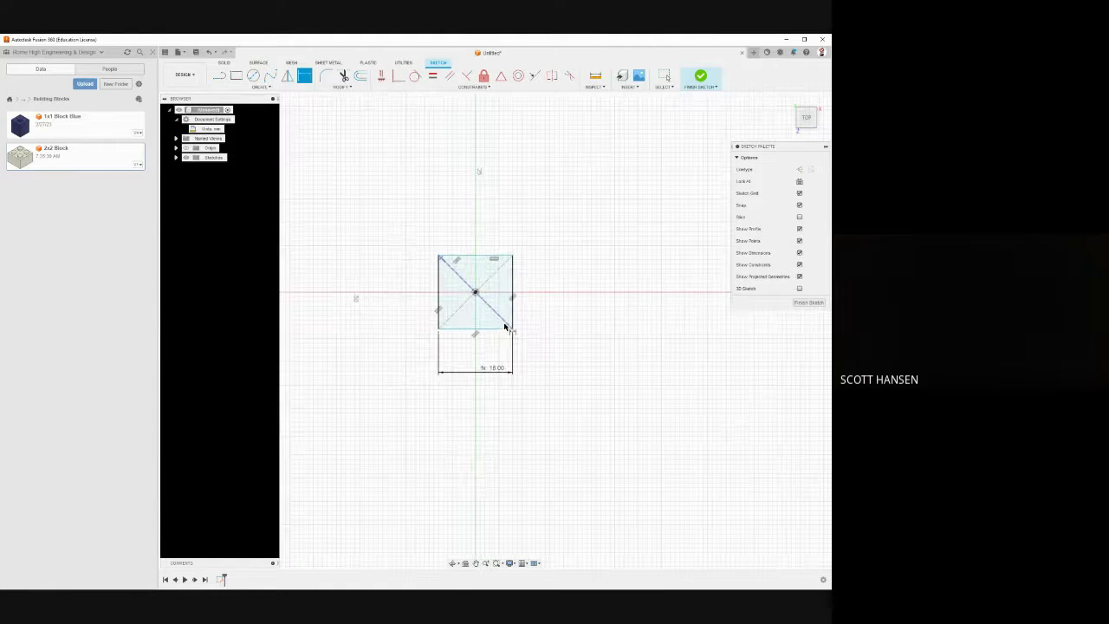
pyautogui.press('Escape')
pyautogui.moveTo(494, 369); pyautogui.dragTo(484, 353)
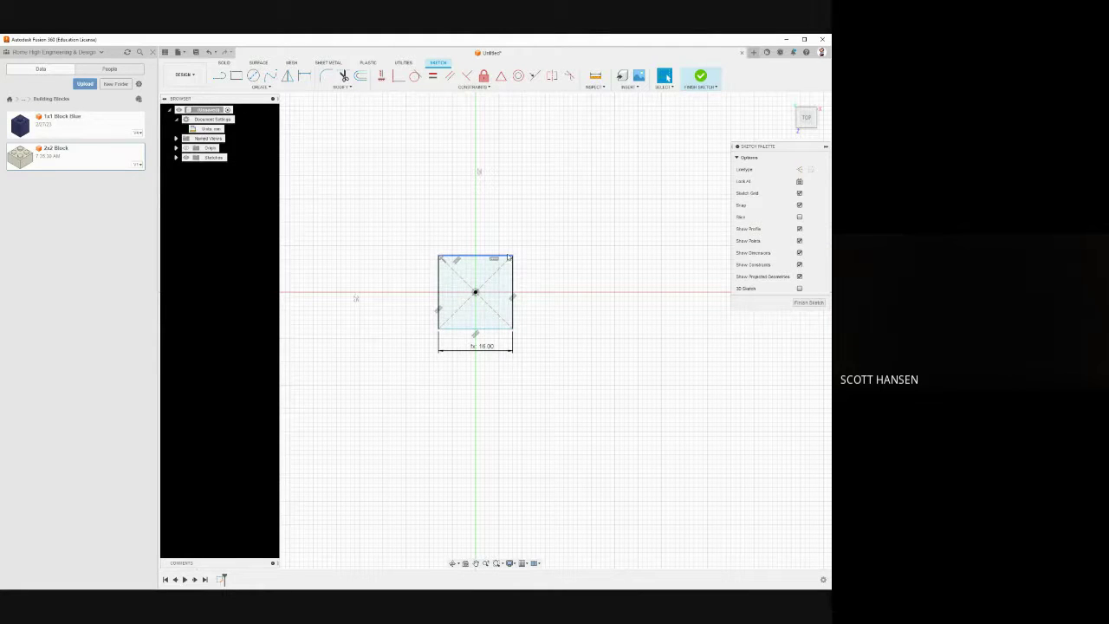
# Stretch the rectangle vertically by its upper corner and apply an Equal constraint between its lower and right edges
pyautogui.moveTo(511, 257)
pyautogui.mouseDown()
pyautogui.moveTo(512, 206)
pyautogui.moveTo(512, 217)
pyautogui.mouseUp()
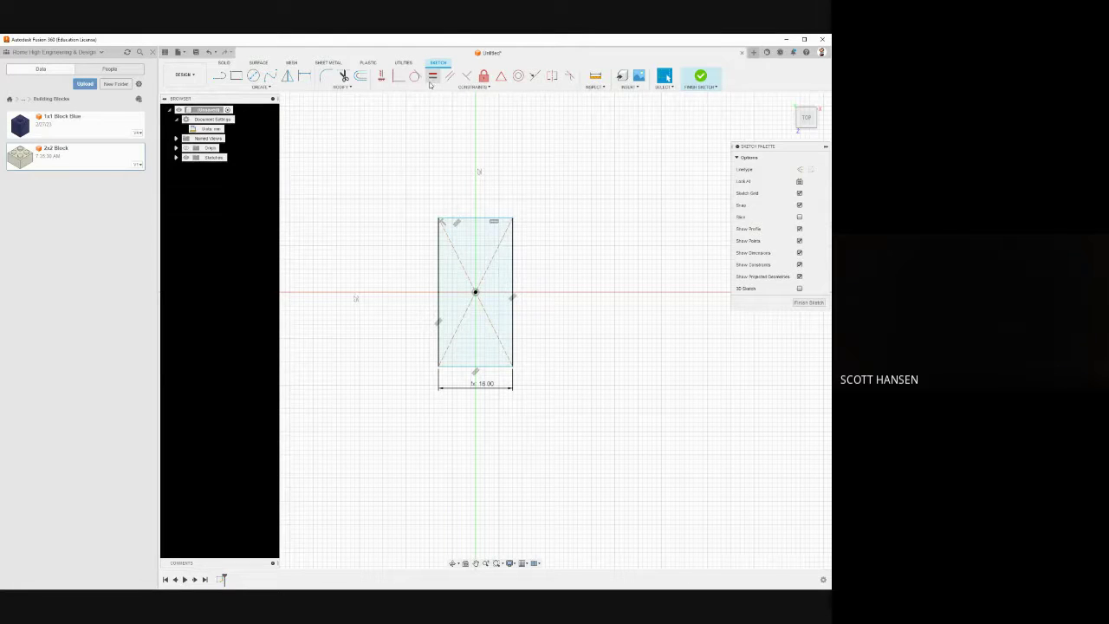
pyautogui.click(432, 75)
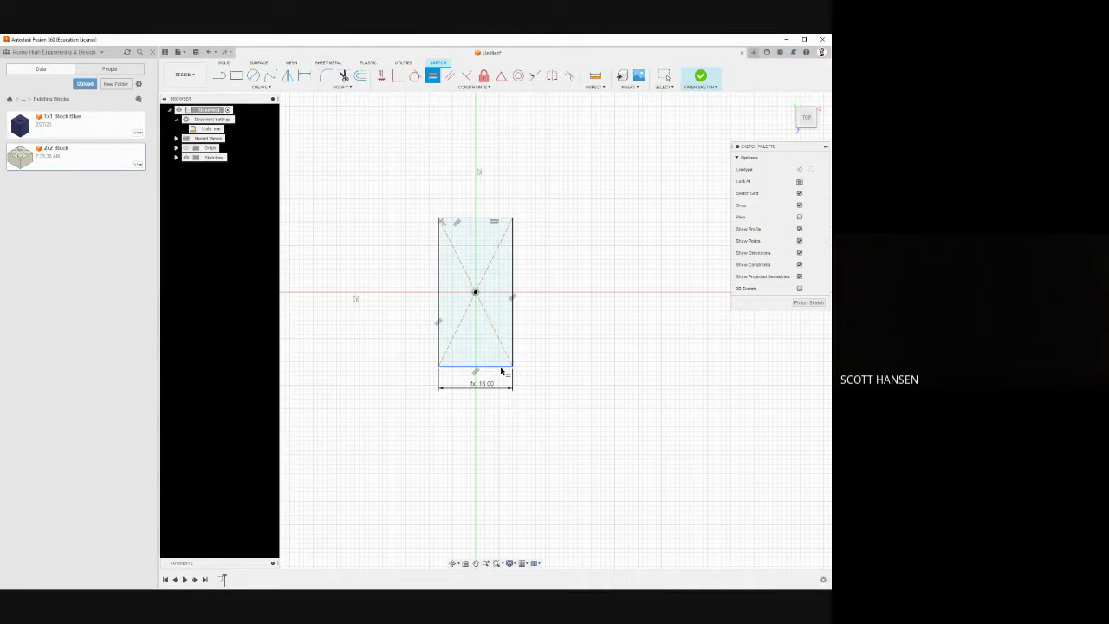
pyautogui.click(501, 366)
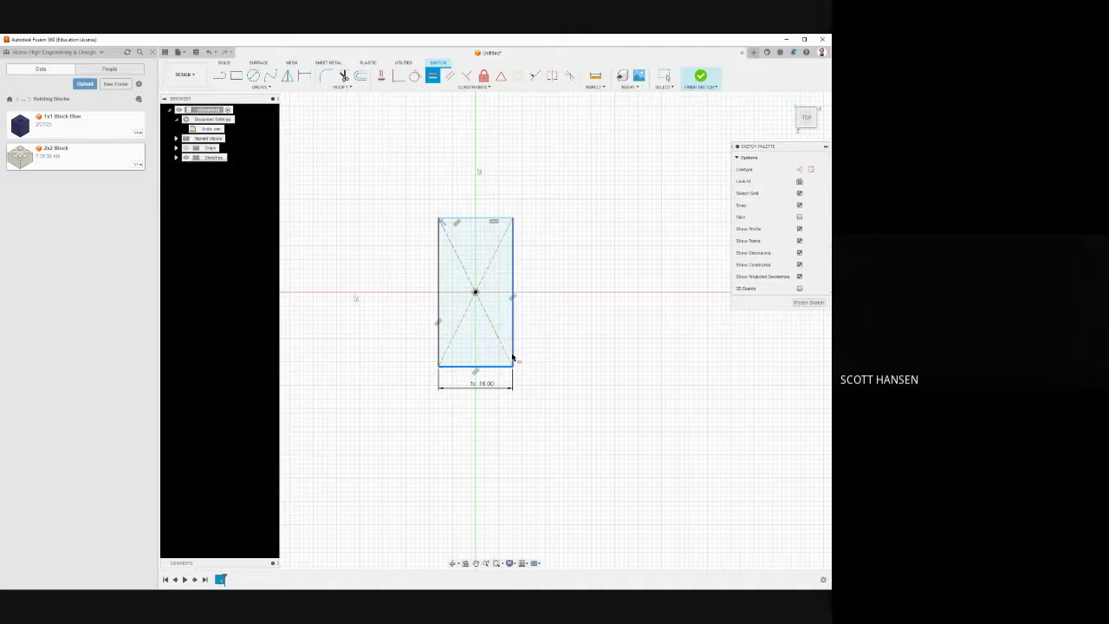
pyautogui.click(512, 361)
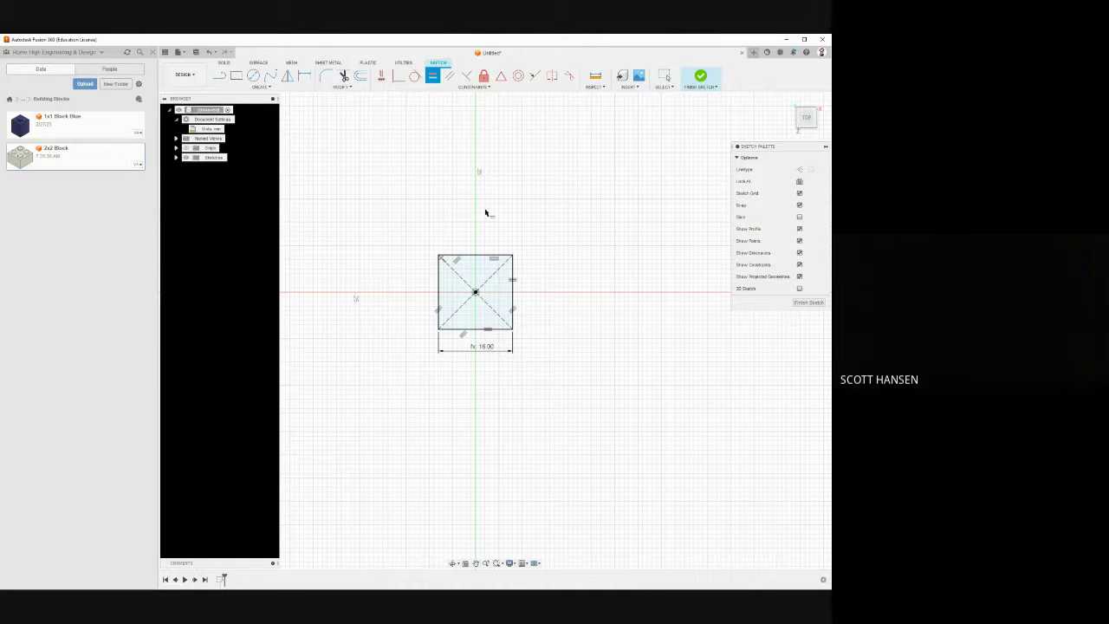
# Offset the square's outline 1.6 mm inward, driving the distance with parameter p
pyautogui.scroll(3, 483, 290)
pyautogui.scroll(3, 482, 290)
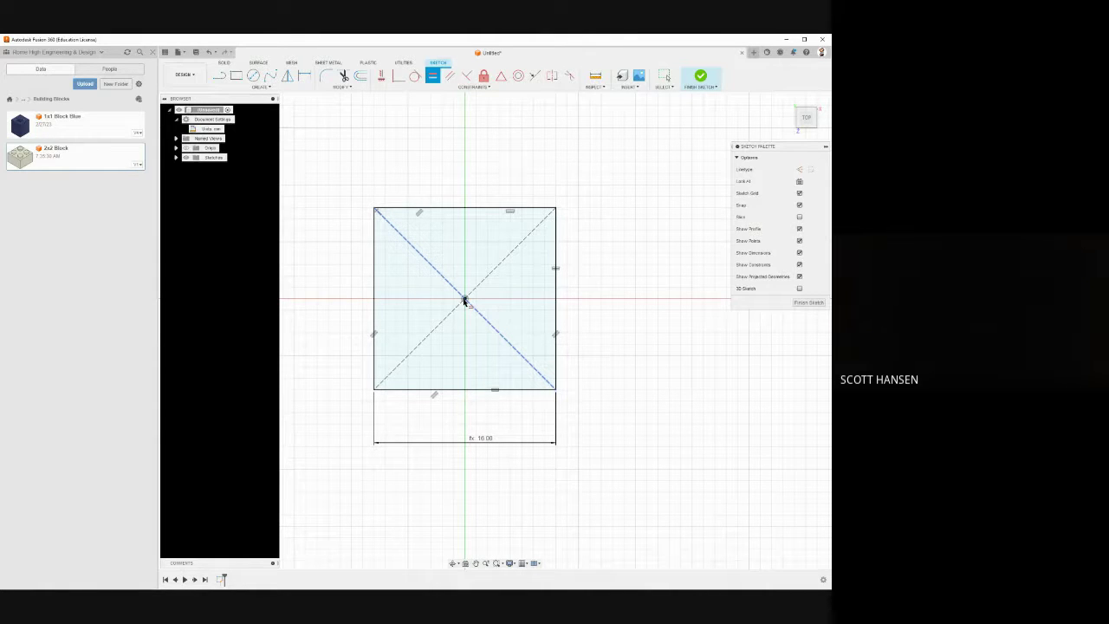
pyautogui.click(360, 77)
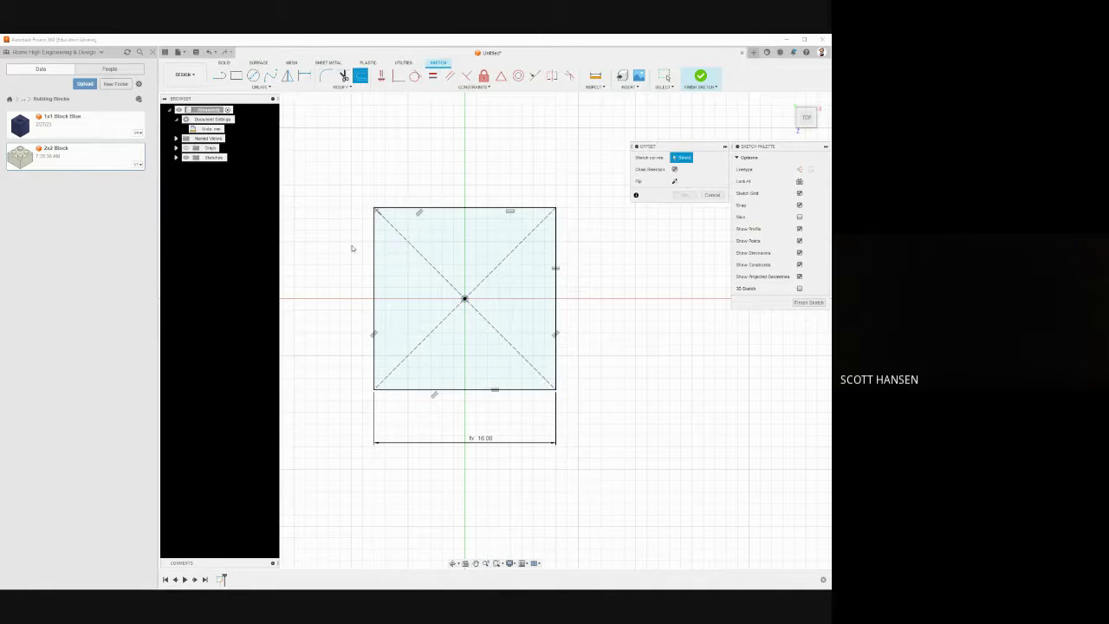
pyautogui.click(450, 211)
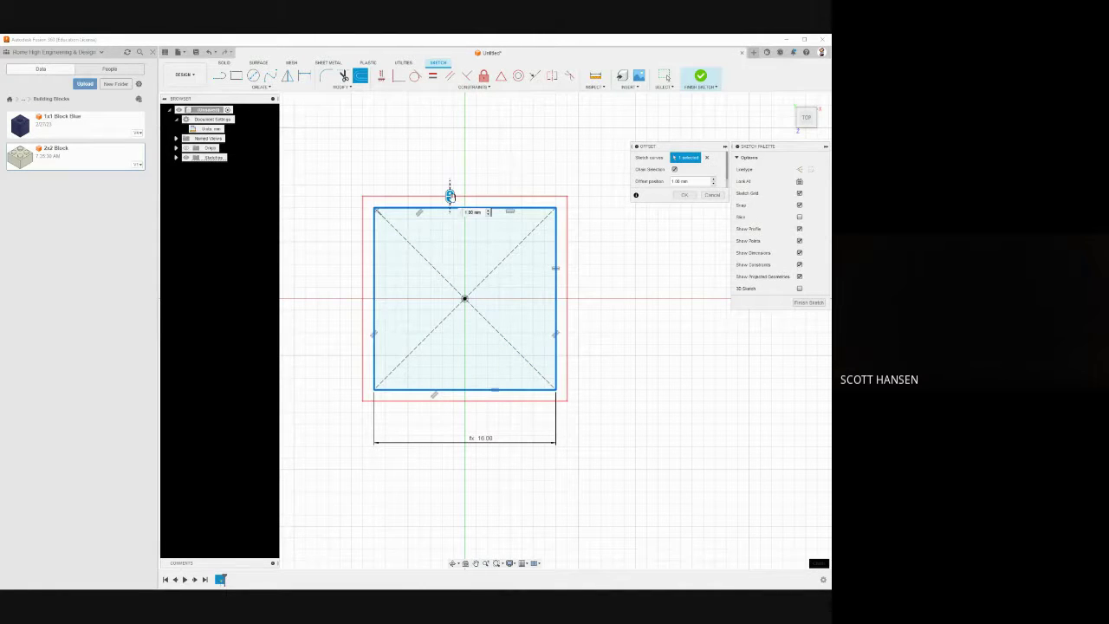
pyautogui.moveTo(451, 198); pyautogui.dragTo(451, 222)
pyautogui.write('-1')
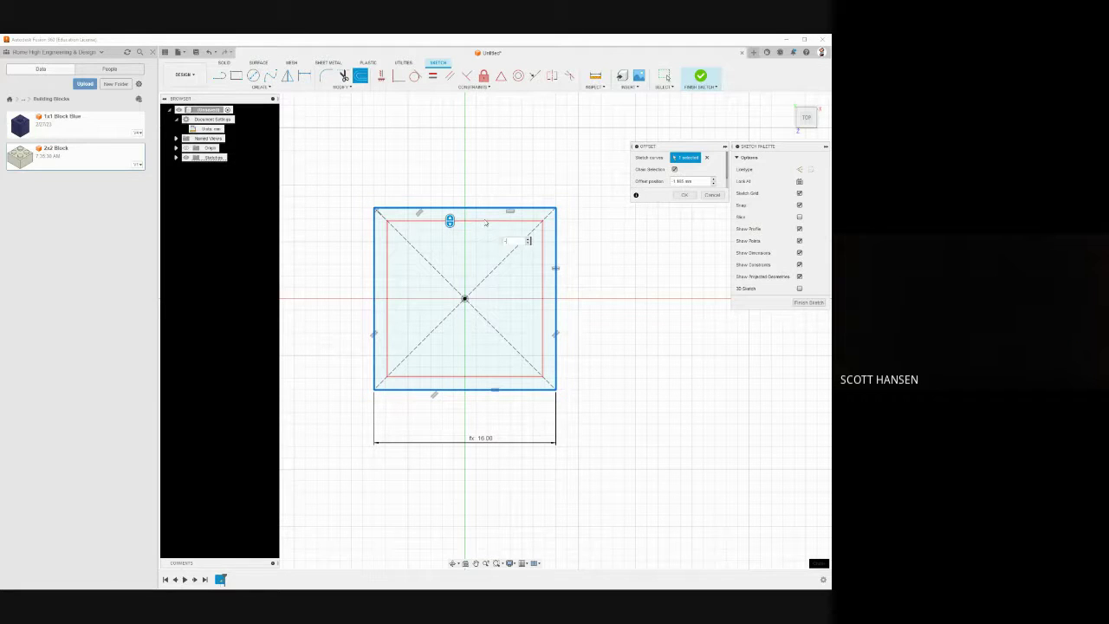
pyautogui.write('6')
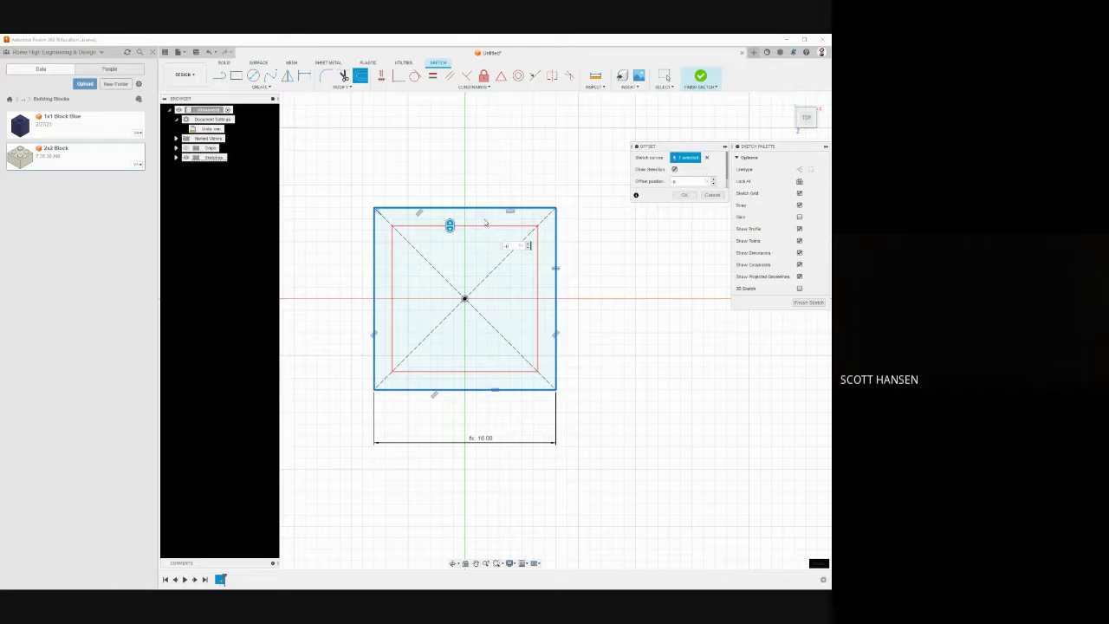
pyautogui.press('Return')
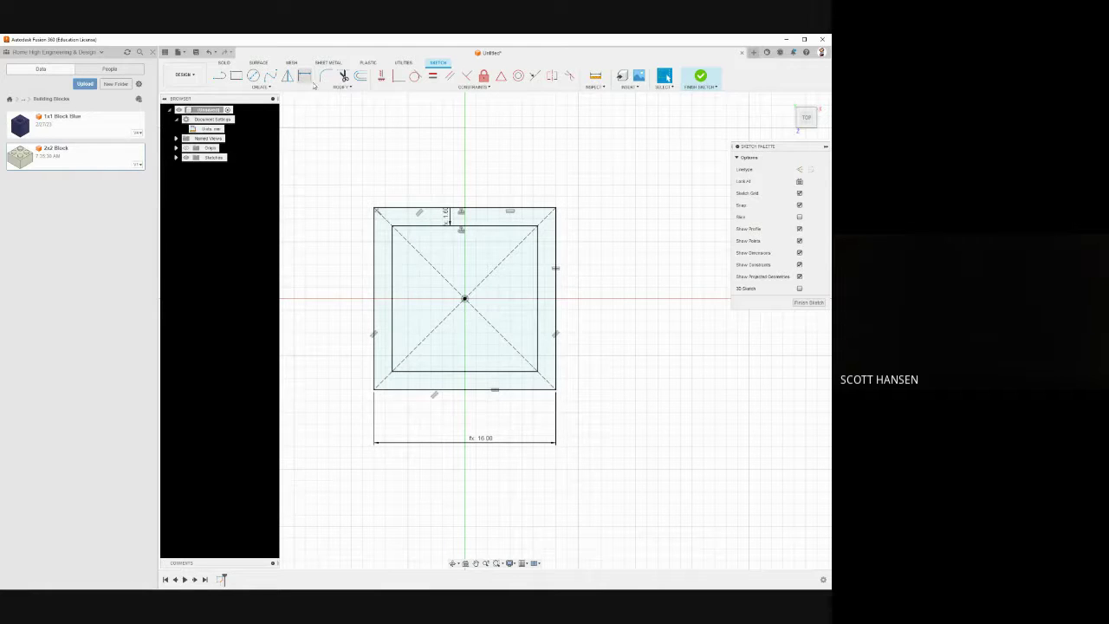
# Sketch a circle about 3.2 mm in diameter, centered on the diagonal in the inner square's upper-left quarter
pyautogui.click(253, 77)
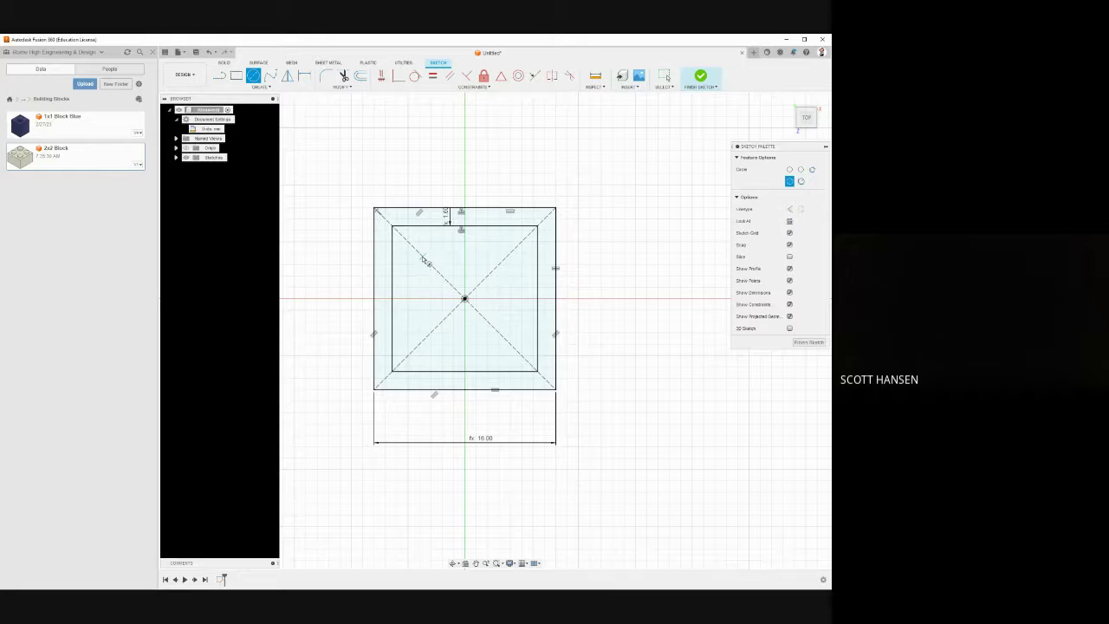
pyautogui.click(424, 257)
pyautogui.click(441, 250)
pyautogui.press('Escape')
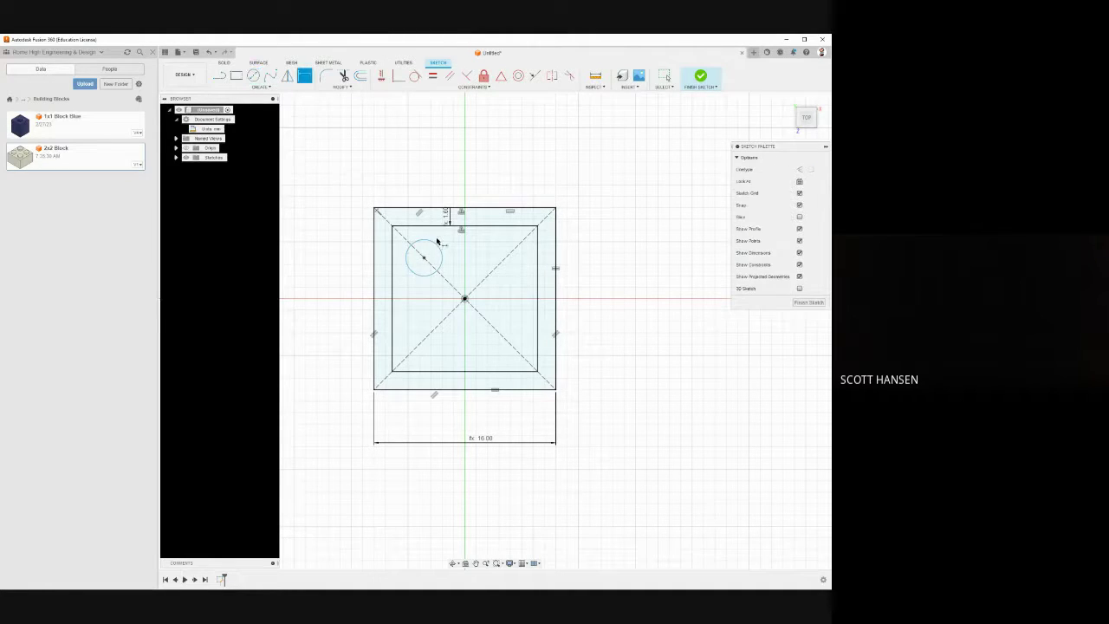
# Dimension the small circle's diameter to 4.8 mm with a parameter-driven expression
pyautogui.press('d')
pyautogui.click(426, 243)
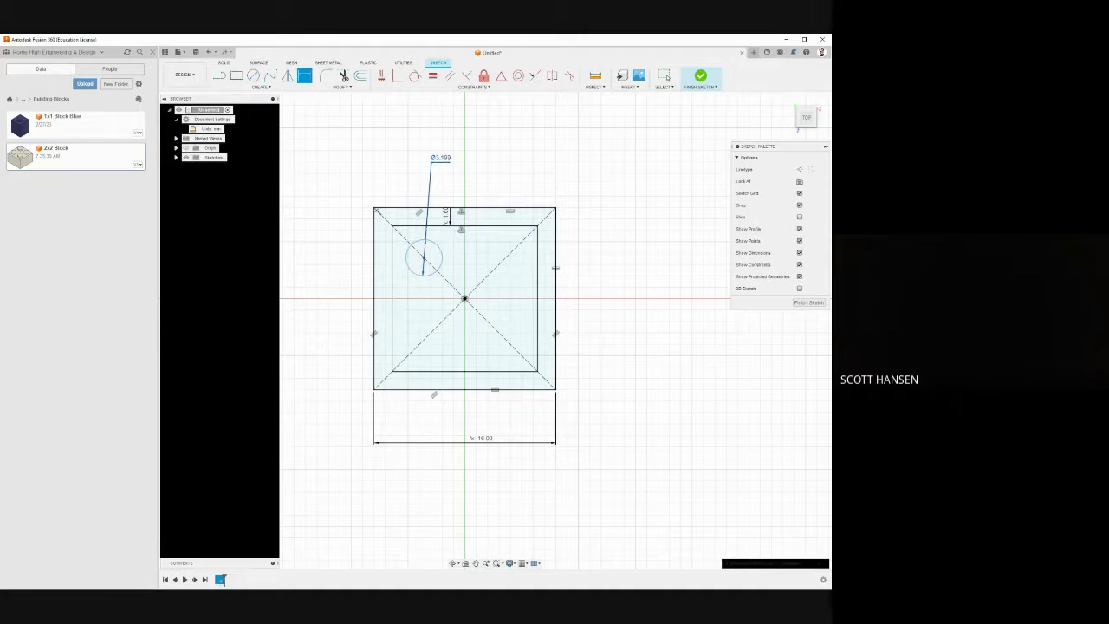
pyautogui.click(432, 168)
pyautogui.write('4.')
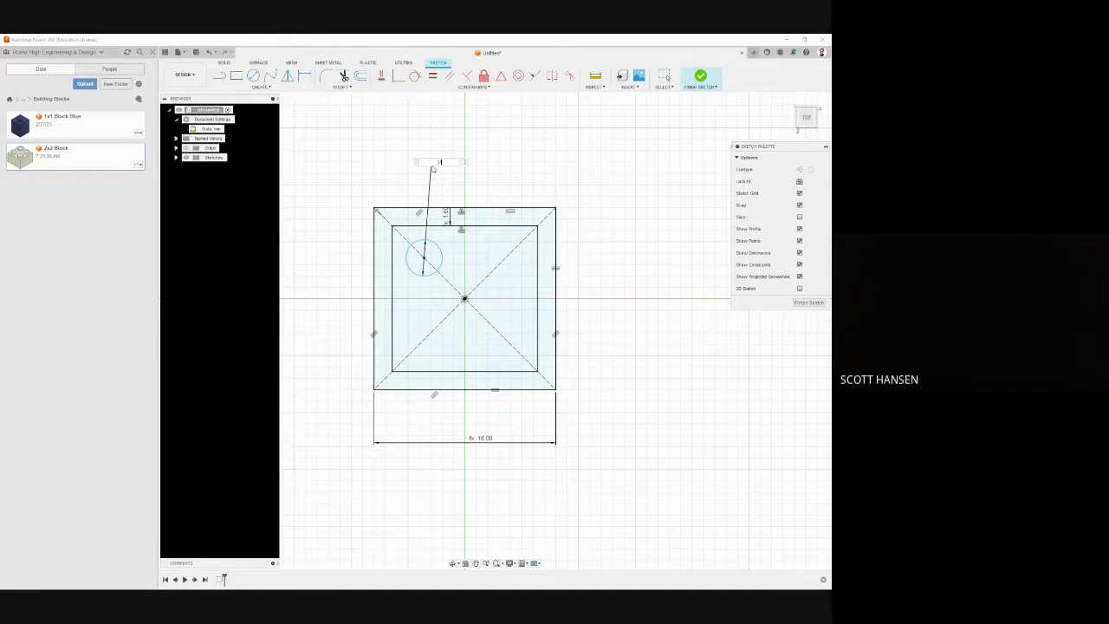
pyautogui.write('8')
pyautogui.press('Return')
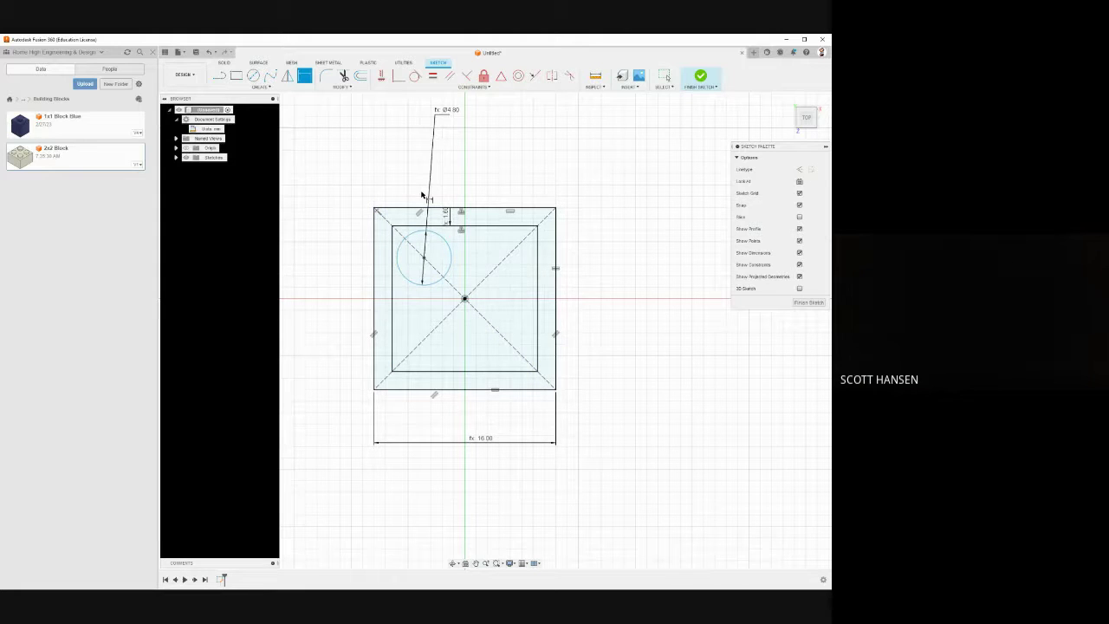
# Make the circle tangent to the inner square's upper edge and place its diameter dimension outside the square's left edge
pyautogui.click(416, 78)
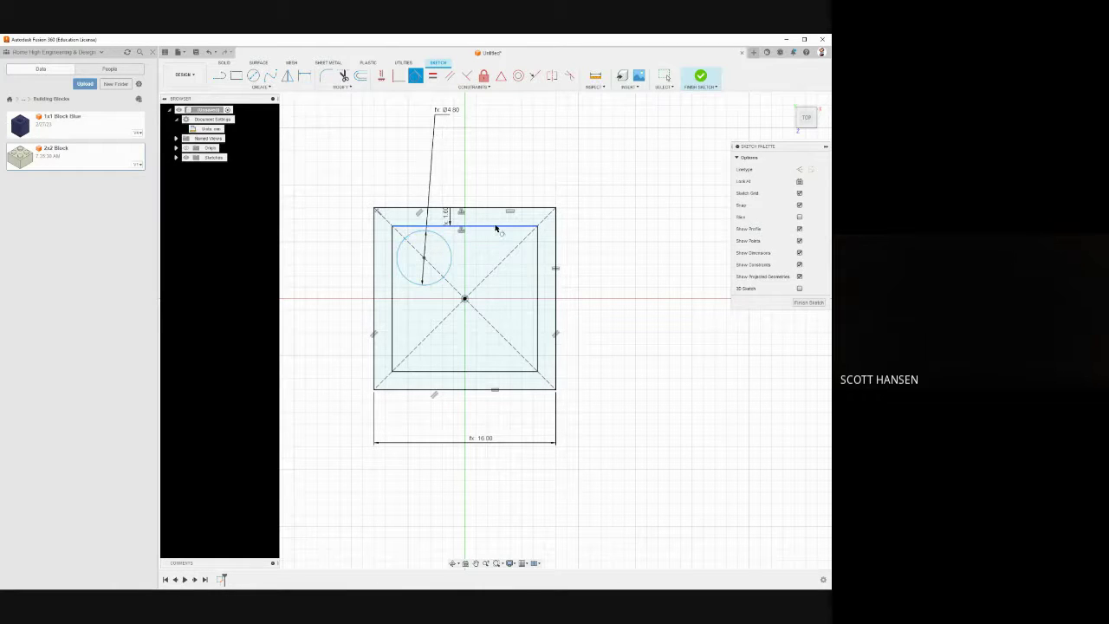
pyautogui.click(440, 242)
pyautogui.click(439, 228)
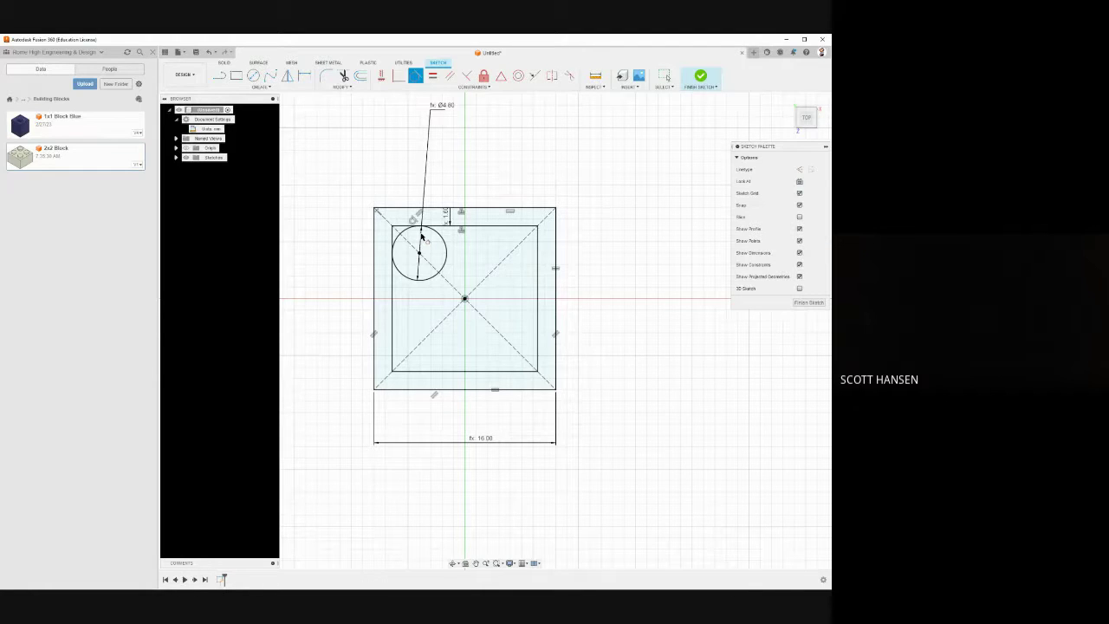
pyautogui.press('Escape')
pyautogui.moveTo(444, 105)
pyautogui.mouseDown()
pyautogui.moveTo(347, 138)
pyautogui.moveTo(297, 176)
pyautogui.moveTo(327, 214)
pyautogui.mouseUp()
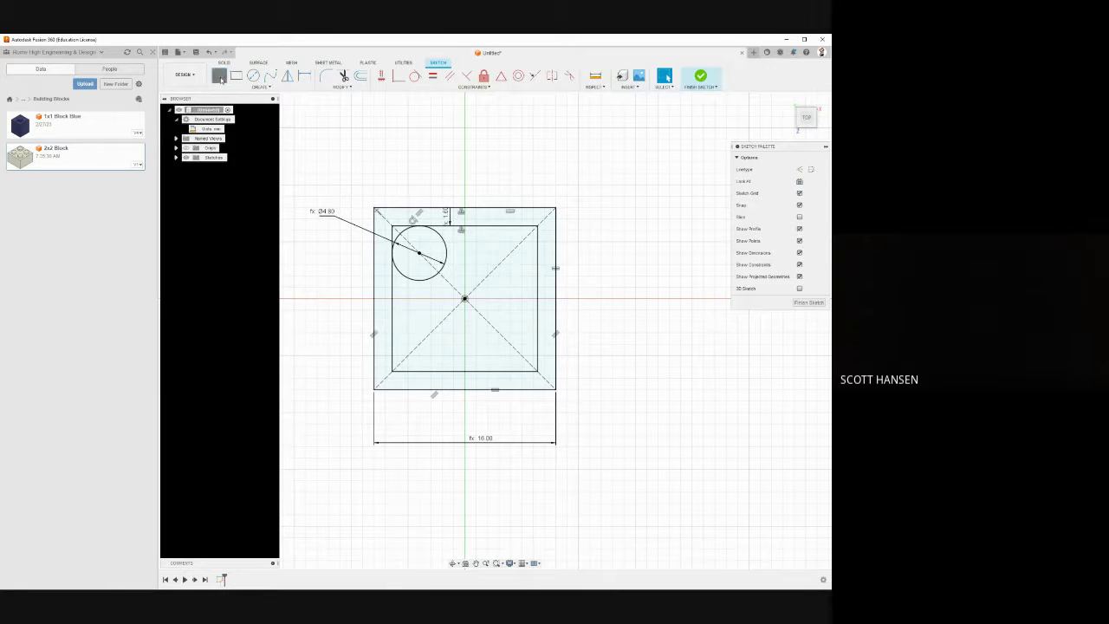
# Draw vertical and horizontal construction lines through the center, joining the midpoints of the outer square's opposite edges
pyautogui.click(220, 76)
pyautogui.click(798, 170)
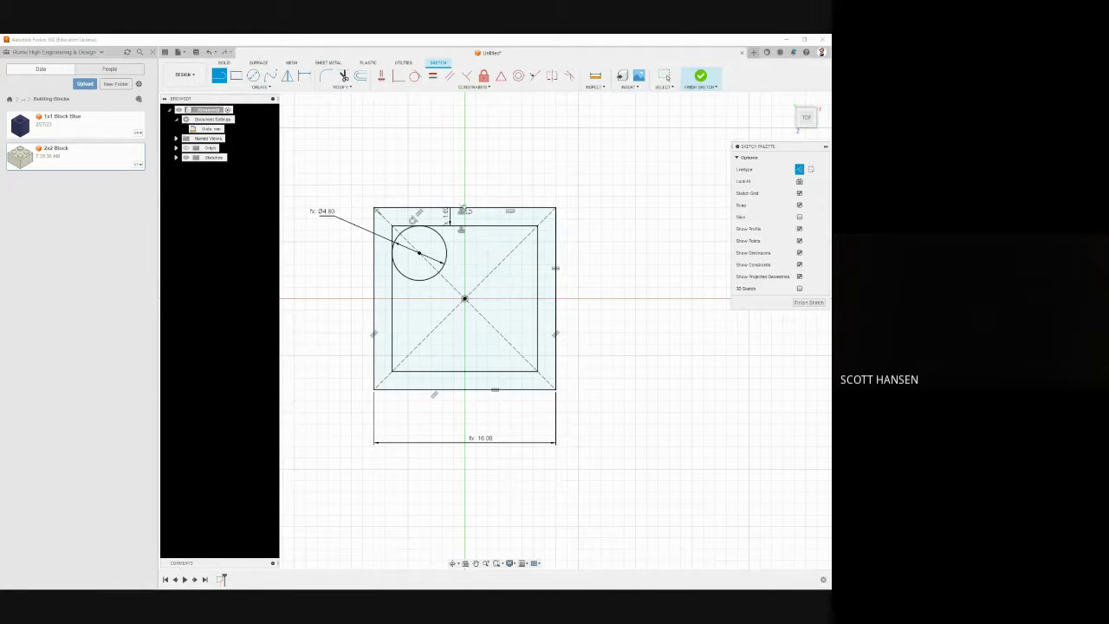
pyautogui.click(466, 209)
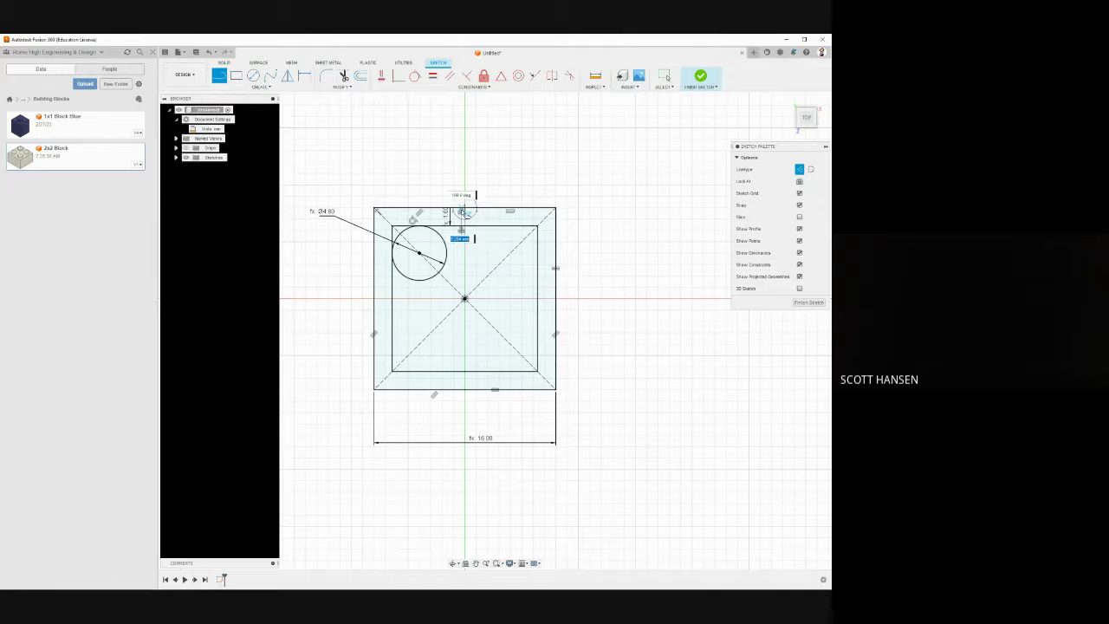
pyautogui.click(465, 389)
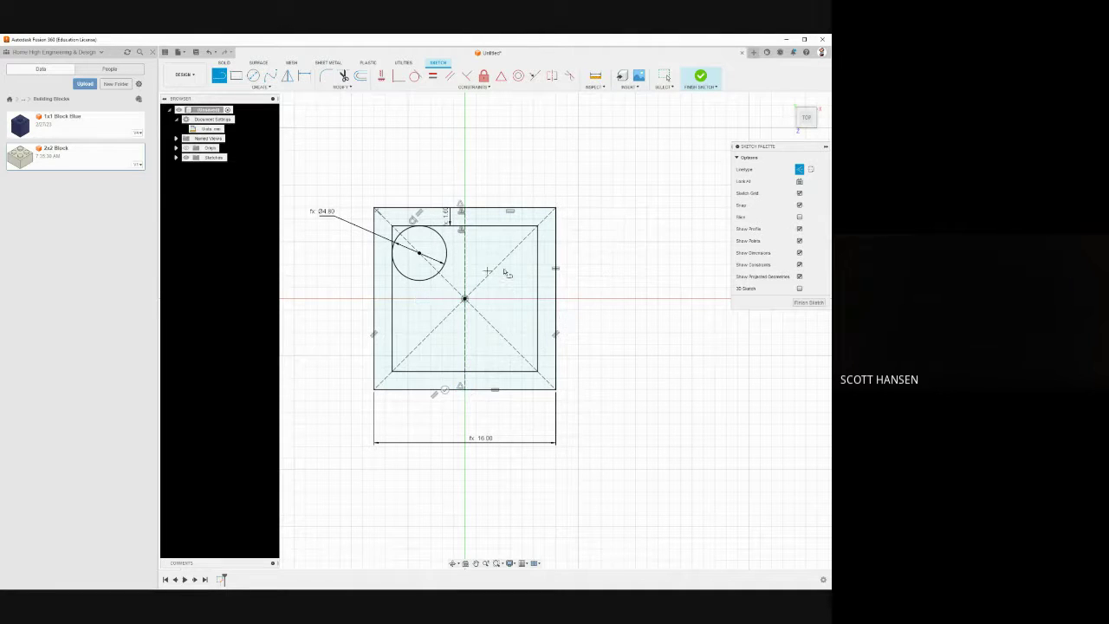
pyautogui.click(554, 299)
pyautogui.doubleClick(373, 299)
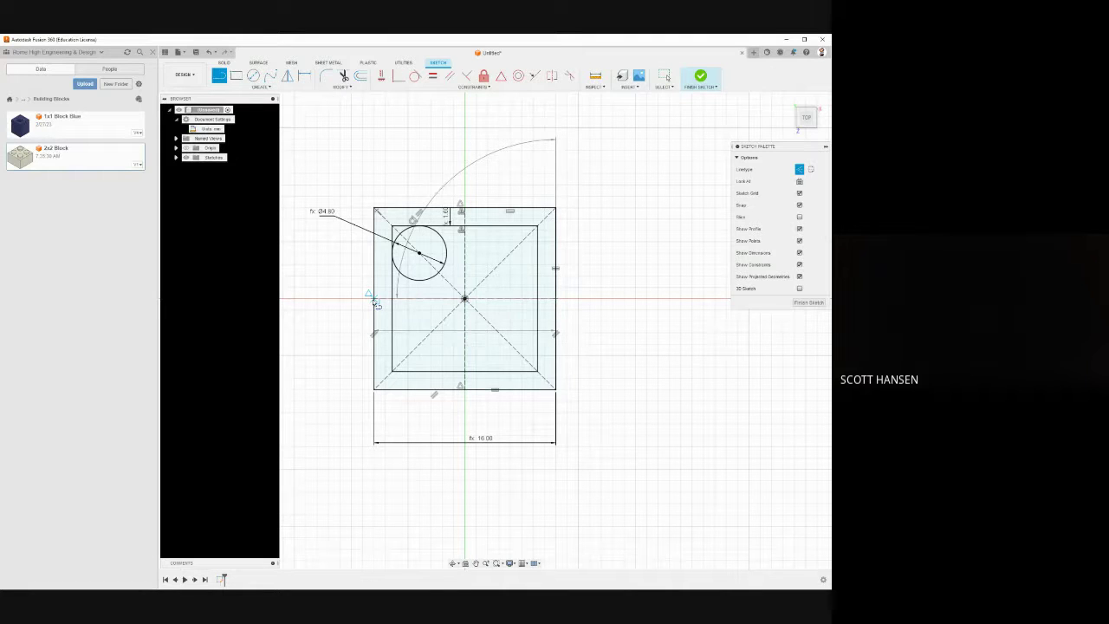
pyautogui.press('Escape')
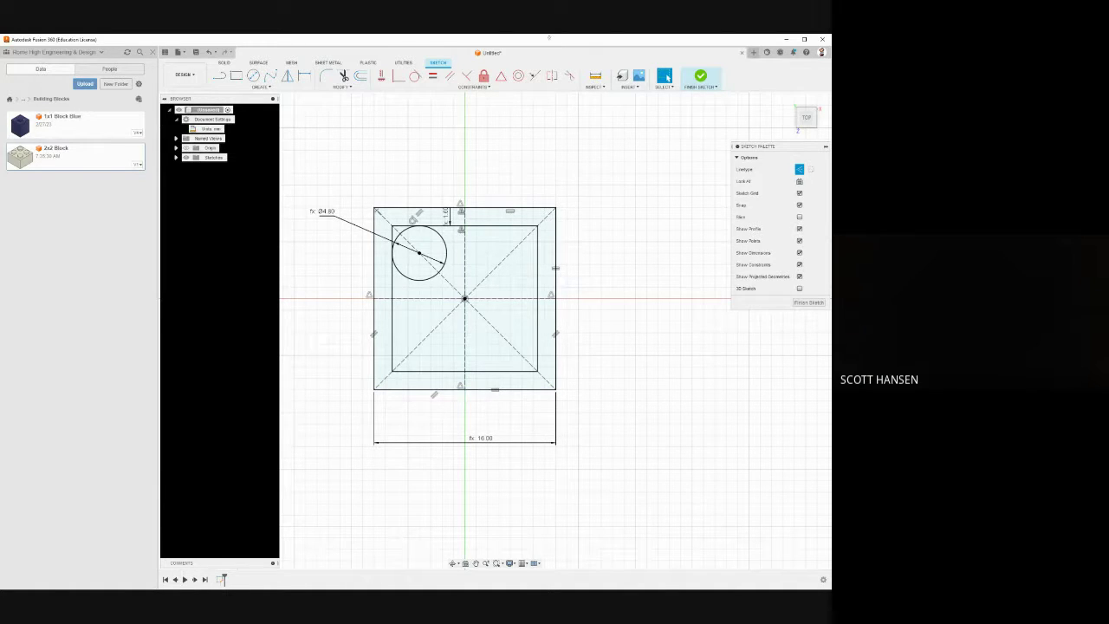
# Mirror the upper-left circle about the vertical construction line
pyautogui.click(288, 77)
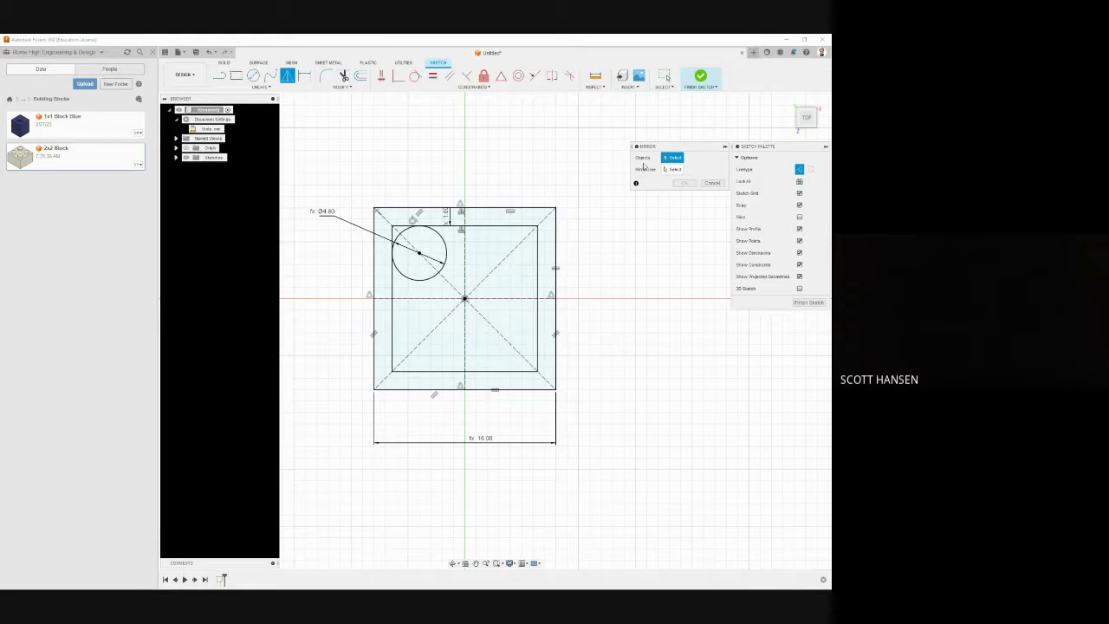
pyautogui.click(445, 247)
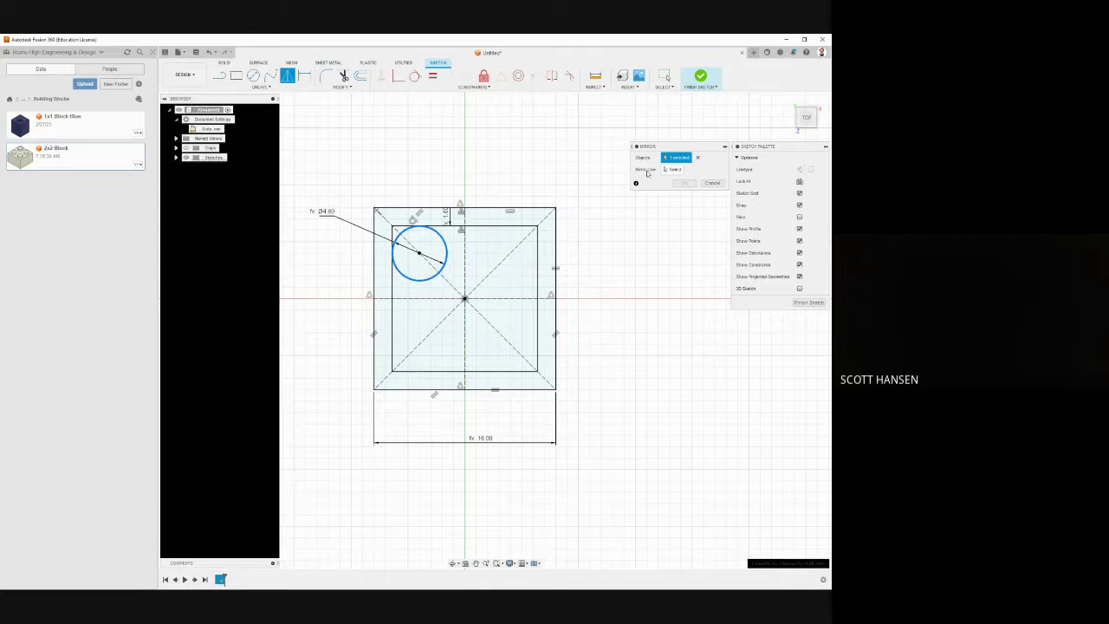
pyautogui.click(672, 169)
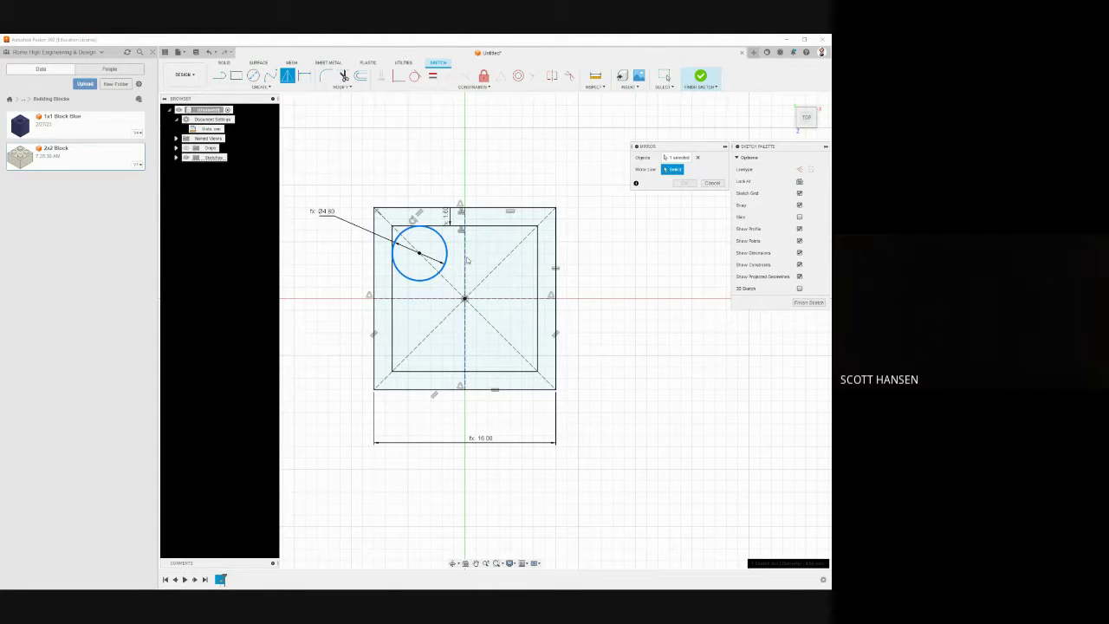
pyautogui.click(465, 260)
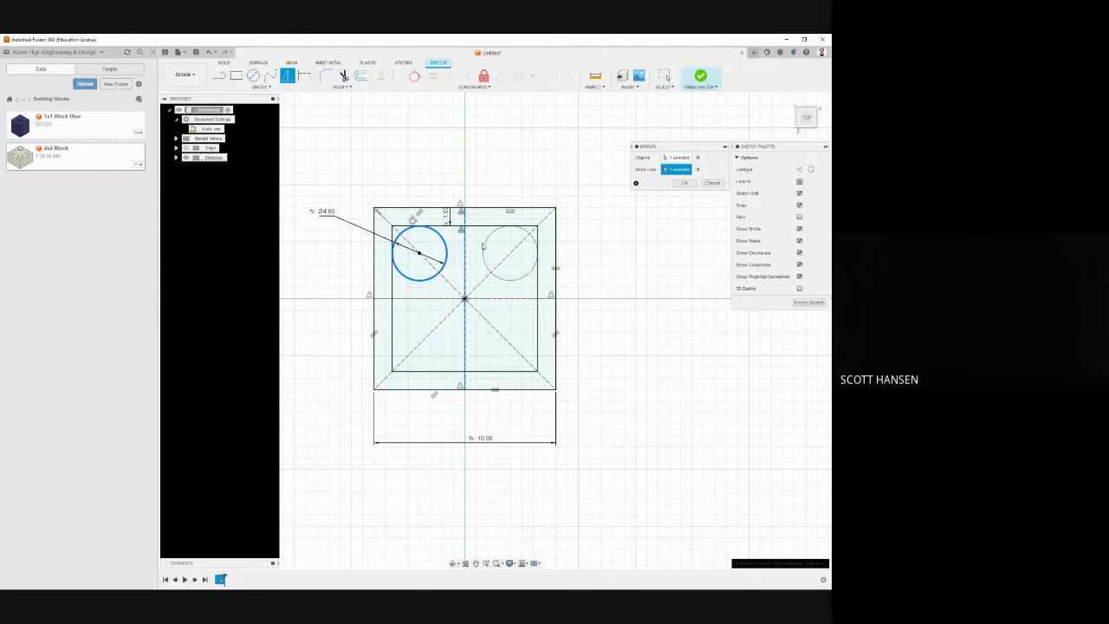
pyautogui.click(690, 184)
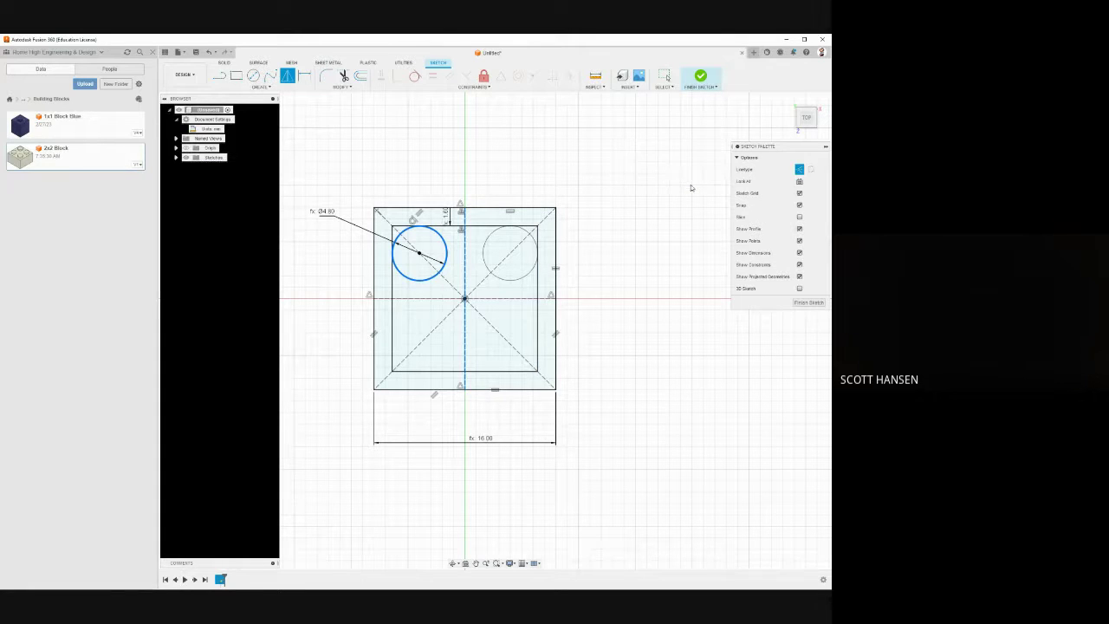
# Mirror both upper circles about the horizontal construction line
pyautogui.click(286, 76)
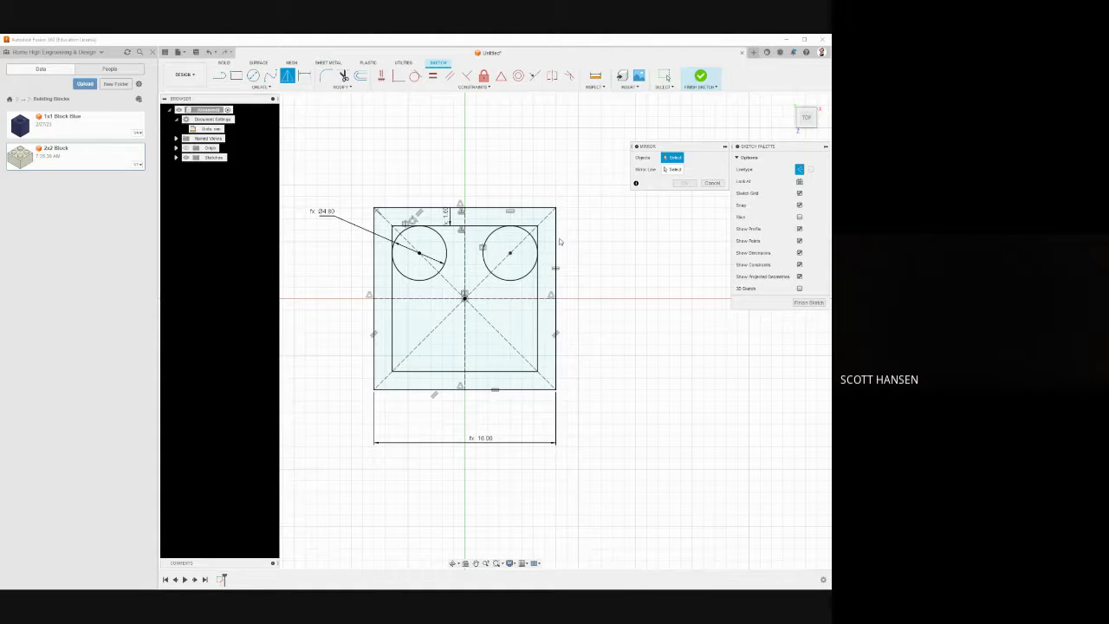
pyautogui.click(446, 253)
pyautogui.click(486, 238)
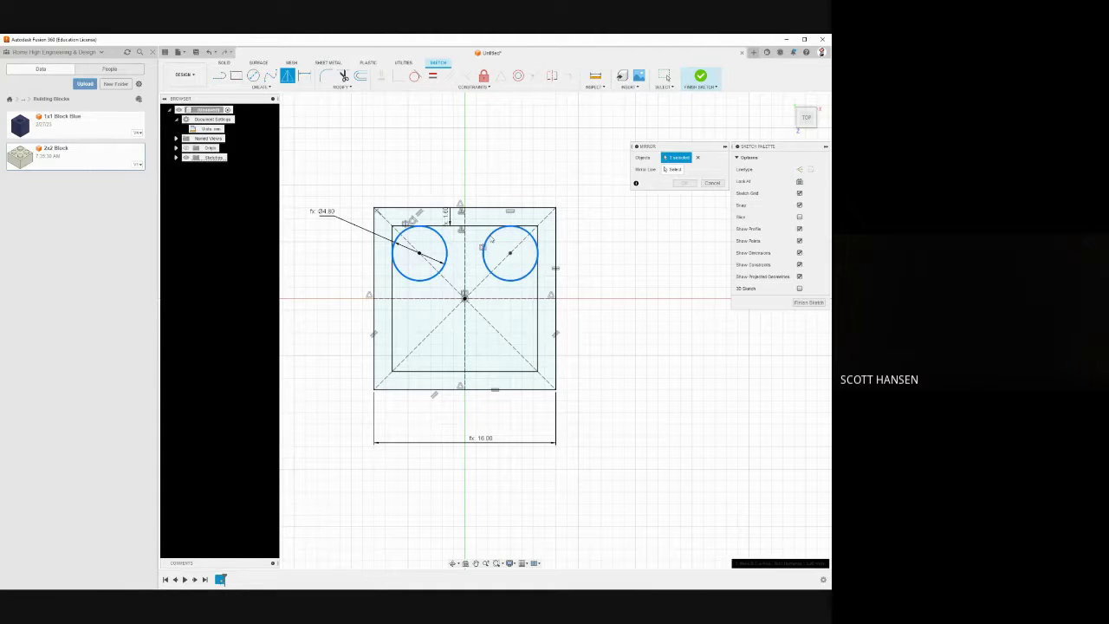
pyautogui.click(674, 169)
pyautogui.click(507, 300)
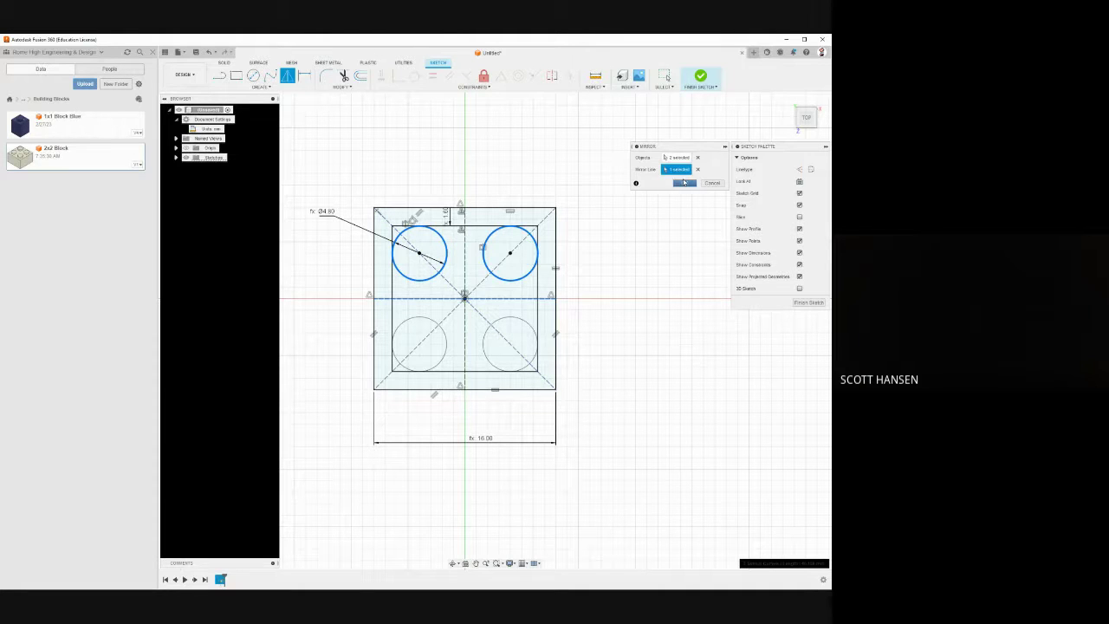
pyautogui.click(684, 184)
# Test the upper-left circle's diameter at 5 mm and restore its parameter-driven 4.8 mm dimension
pyautogui.doubleClick(334, 215)
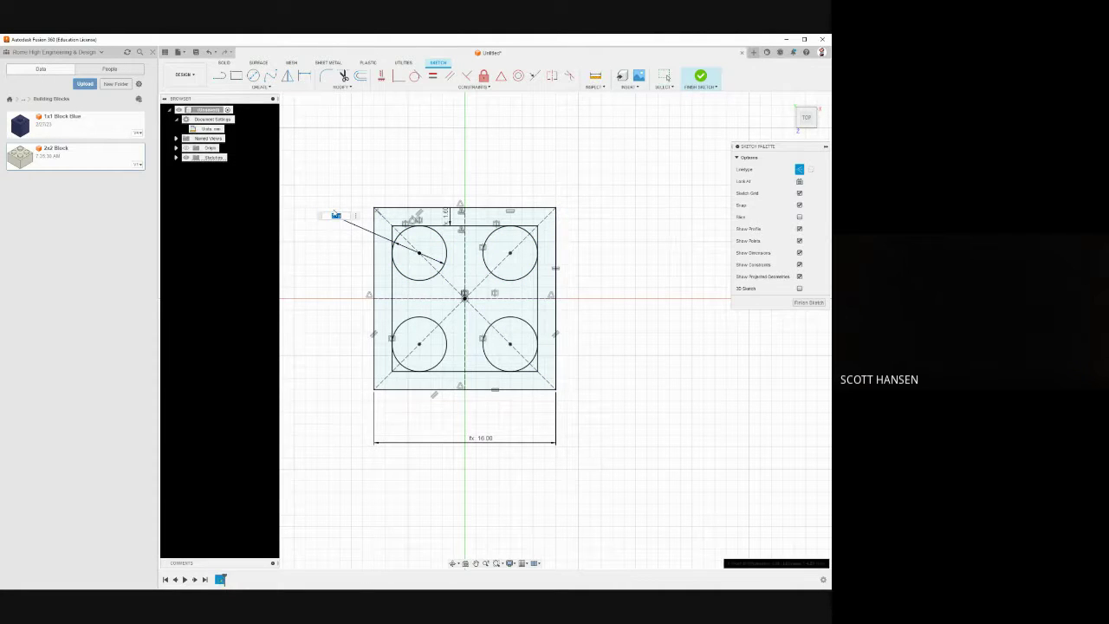
pyautogui.press('BackSpace')
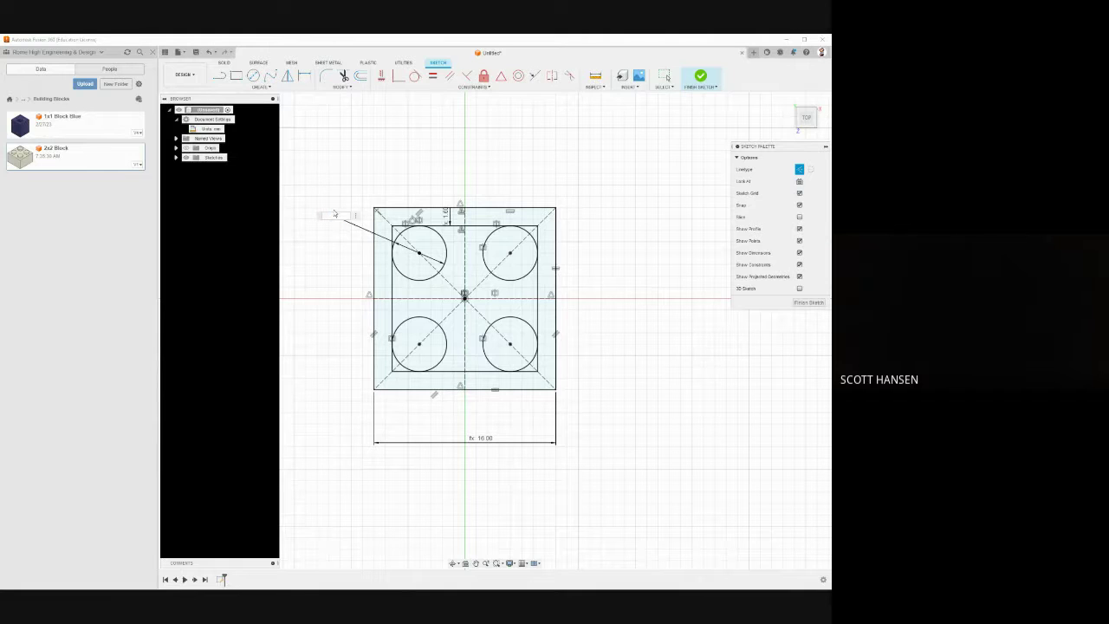
pyautogui.write('5')
pyautogui.press('Return')
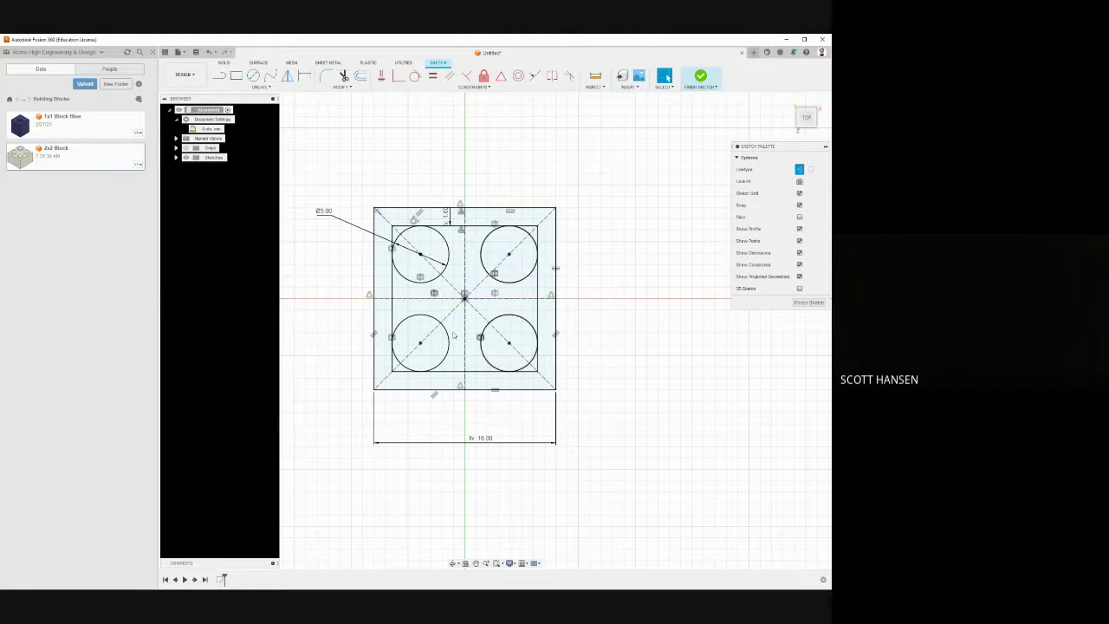
pyautogui.doubleClick(326, 212)
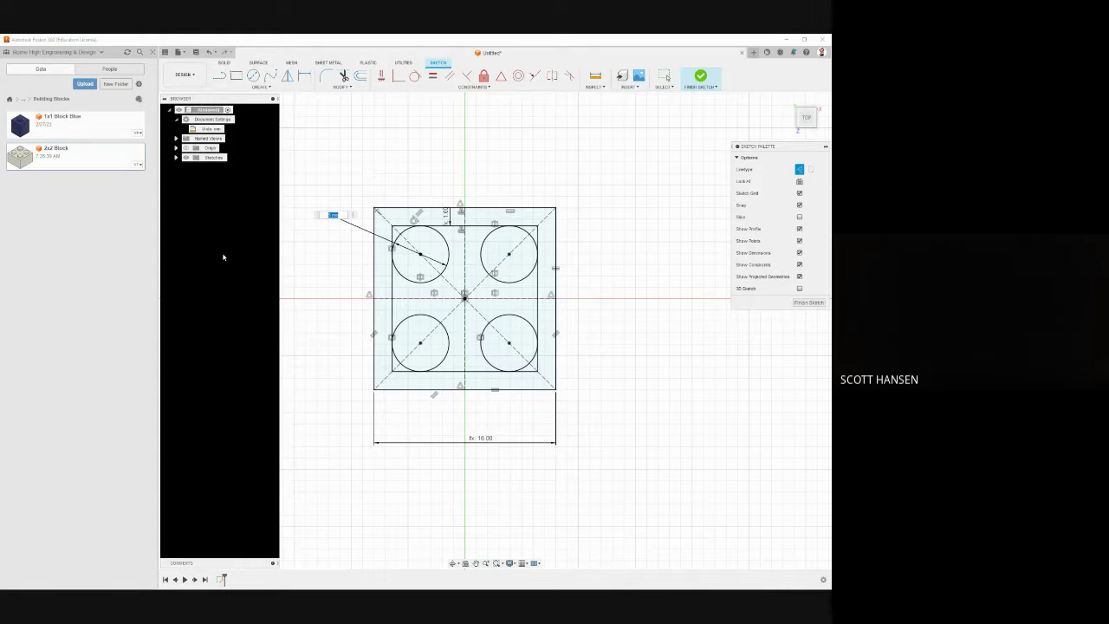
pyautogui.press('Return')
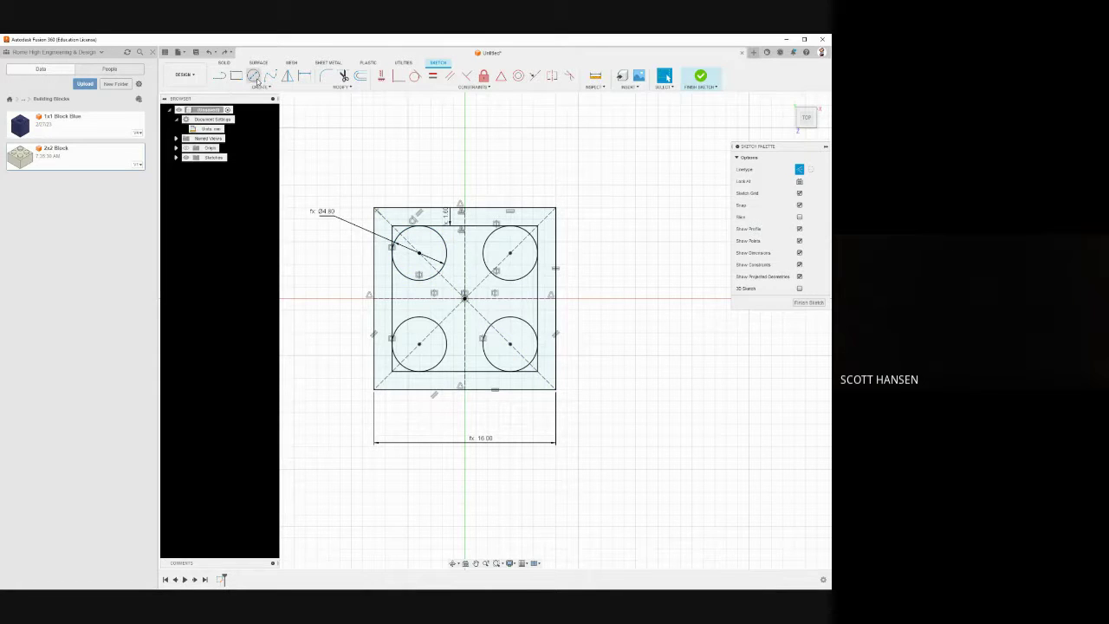
# Sketch a circle centered on the origin as normal geometry, reaching the edge of the upper-right circle along the diagonal
pyautogui.press('c')
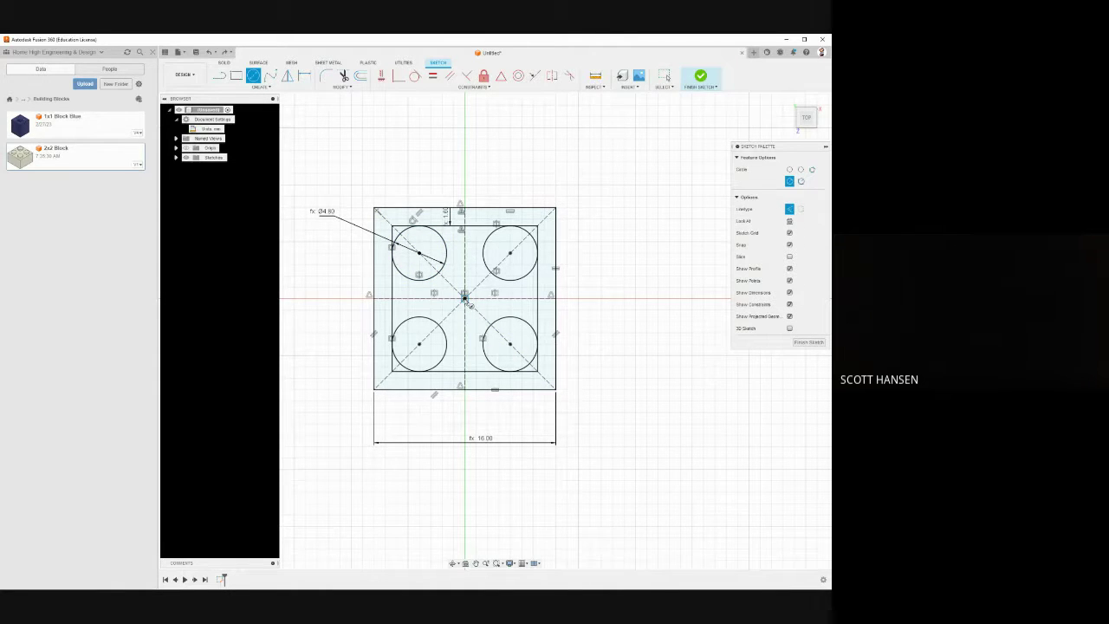
pyautogui.click(465, 297)
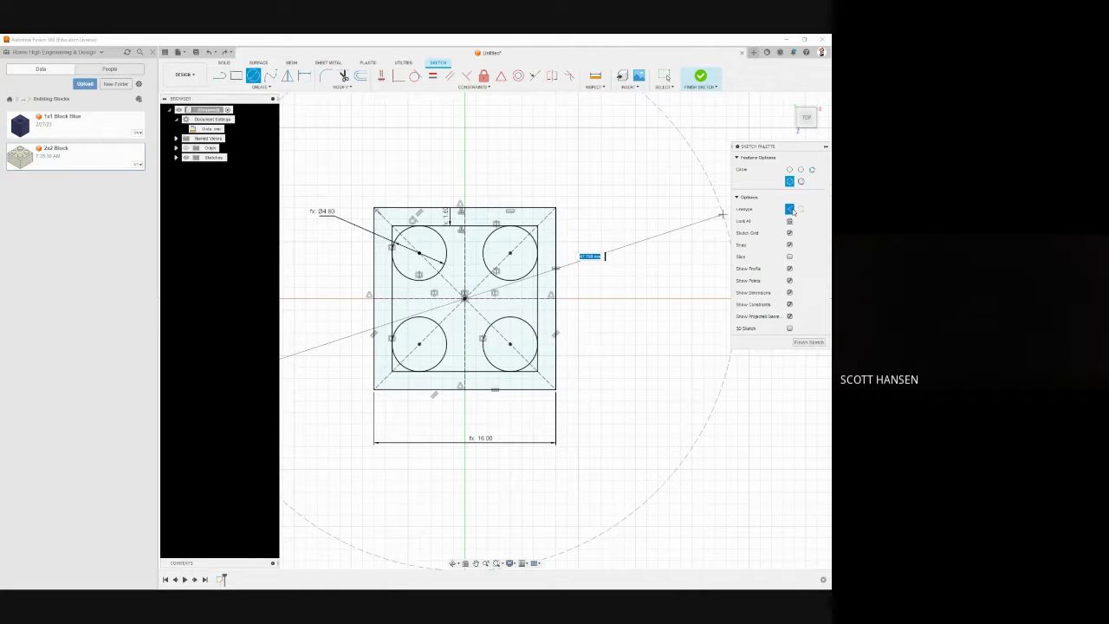
pyautogui.click(791, 211)
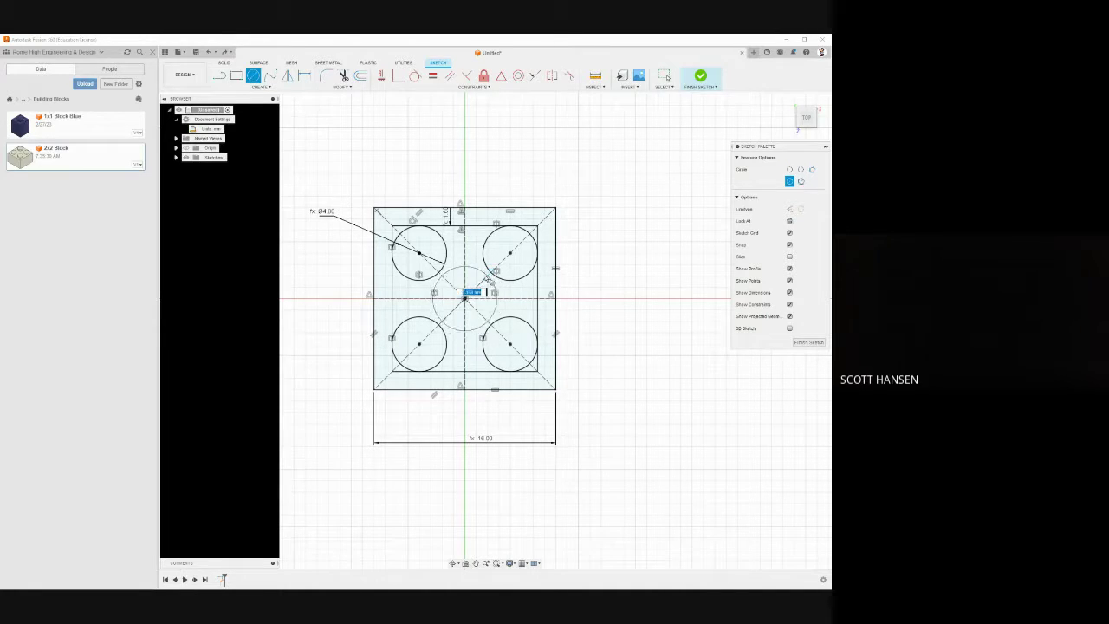
pyautogui.click(491, 273)
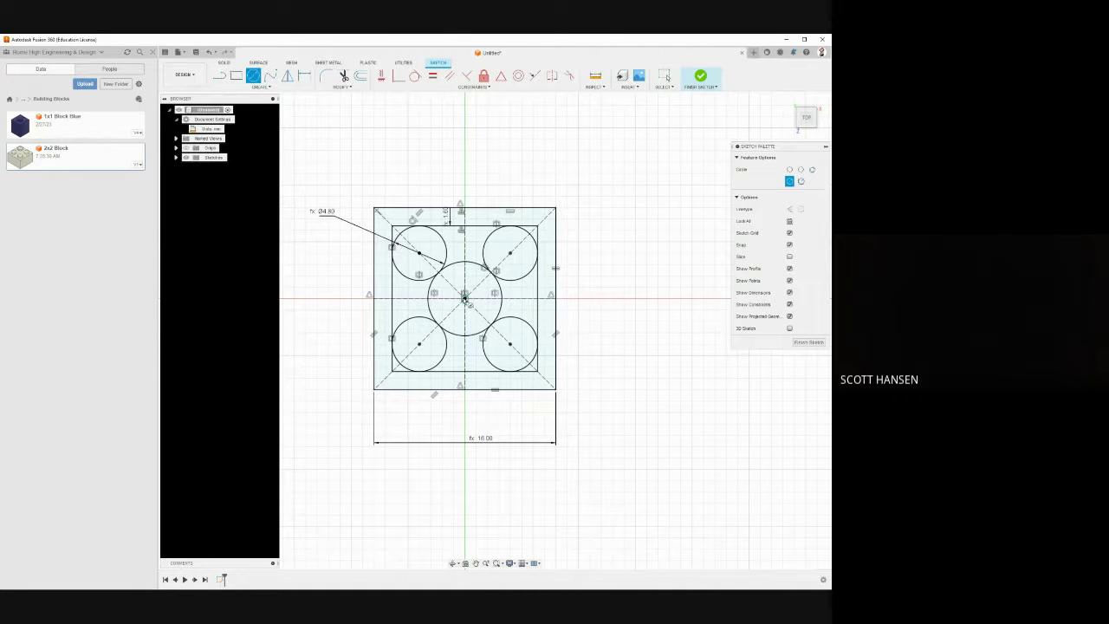
# Sketch a smaller concentric circle at the origin and apply an Equal constraint between it and the upper-left circle
pyautogui.click(465, 297)
pyautogui.click(429, 83)
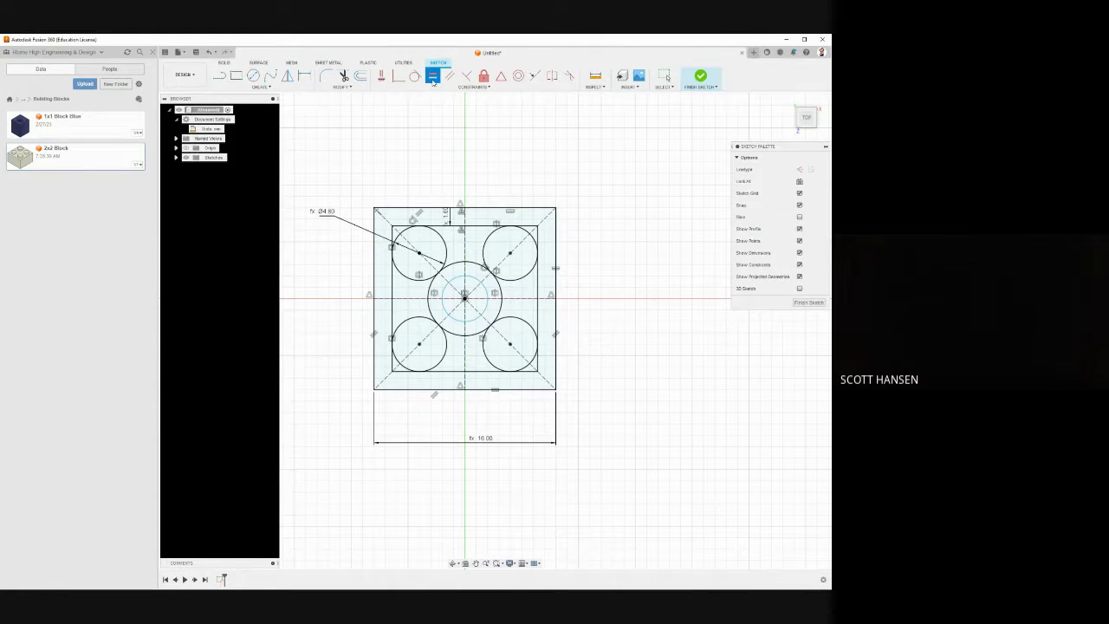
pyautogui.click(446, 259)
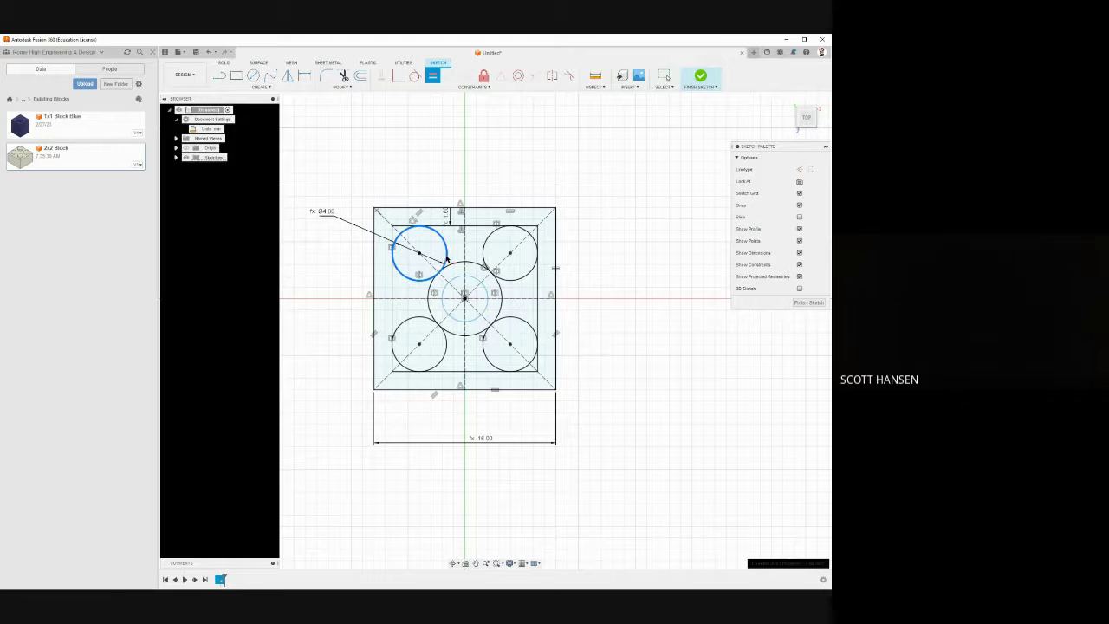
pyautogui.click(456, 280)
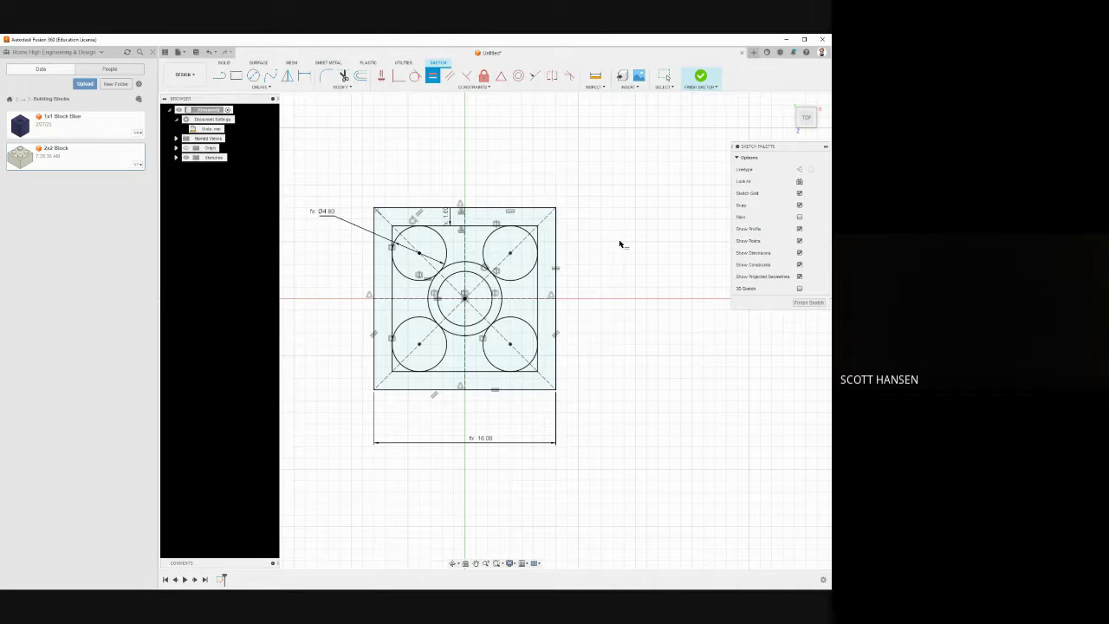
# Finish the sketch and extrude all of its profiles upward by 6*p as a new body
pyautogui.click(800, 303)
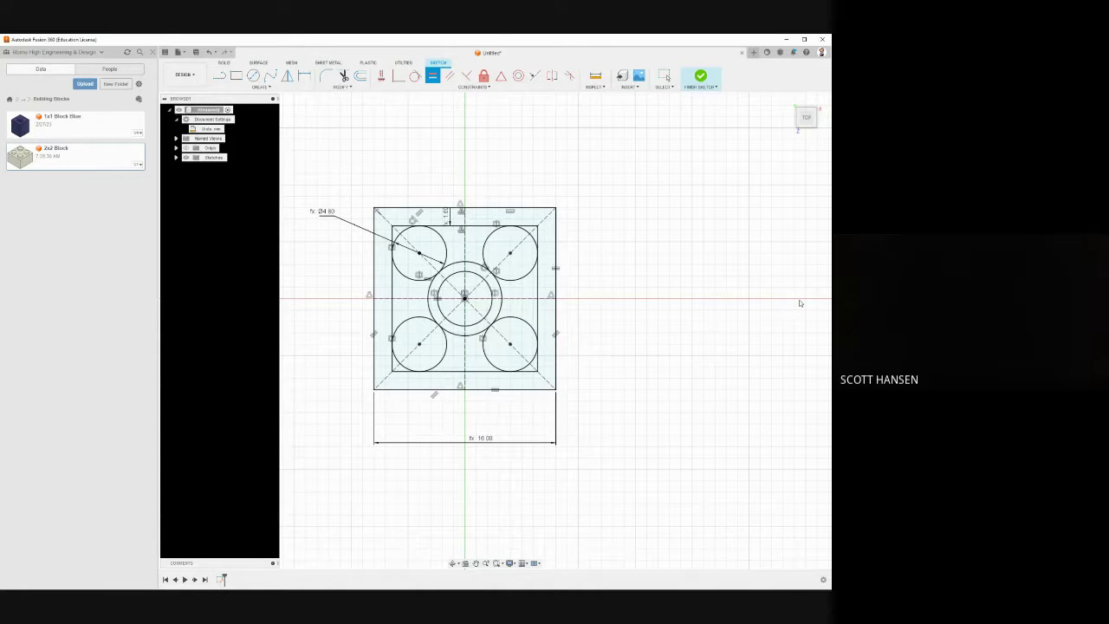
pyautogui.moveTo(389, 188)
pyautogui.keyDown('shift'); pyautogui.mouseDown(button='middle')
pyautogui.moveTo(386, 180)
pyautogui.moveTo(388, 193)
pyautogui.mouseUp(button='middle'); pyautogui.keyUp('shift')
pyautogui.moveTo(349, 185)
pyautogui.mouseDown()
pyautogui.moveTo(564, 363)
pyautogui.moveTo(617, 444)
pyautogui.mouseUp()
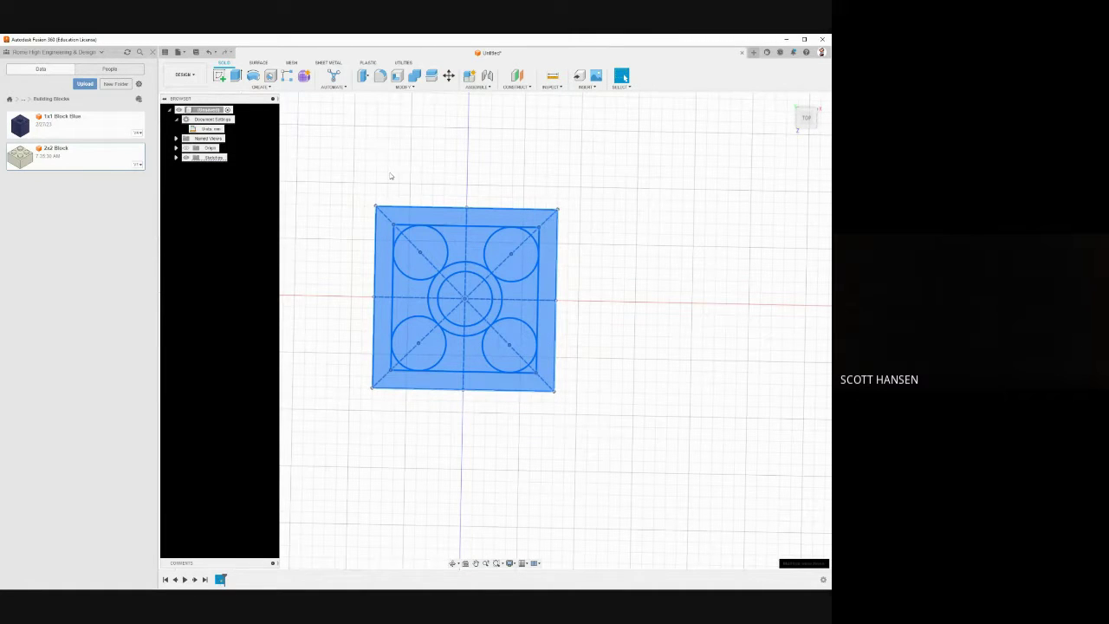
pyautogui.click(236, 77)
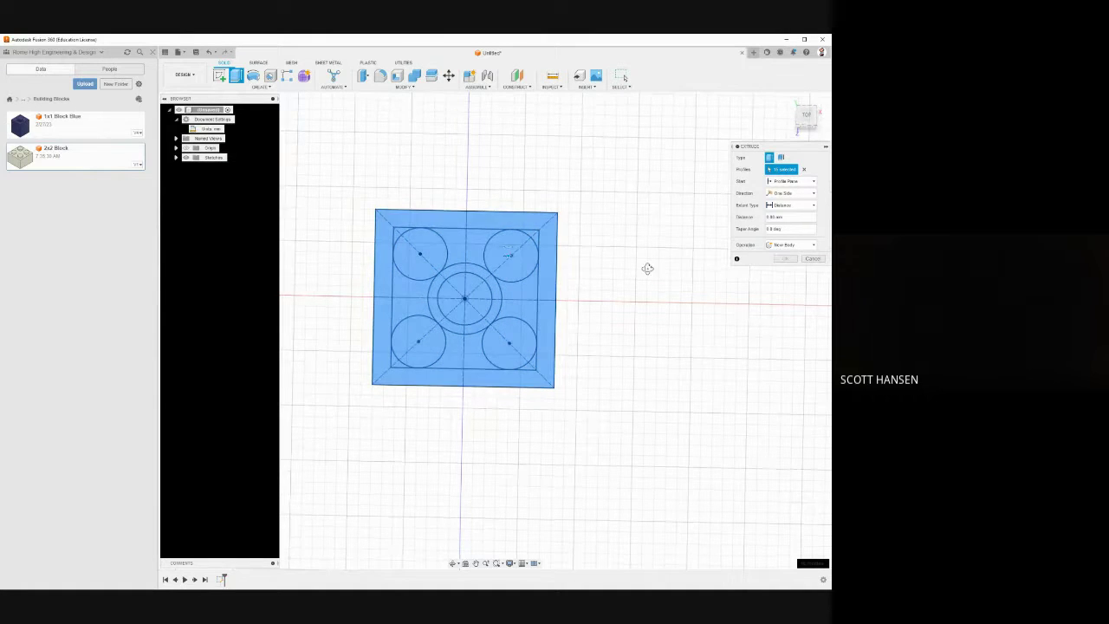
pyautogui.keyDown('shift'); pyautogui.moveTo(647, 267); pyautogui.dragTo(650, 236, button='middle'); pyautogui.keyUp('shift')
pyautogui.click(785, 216)
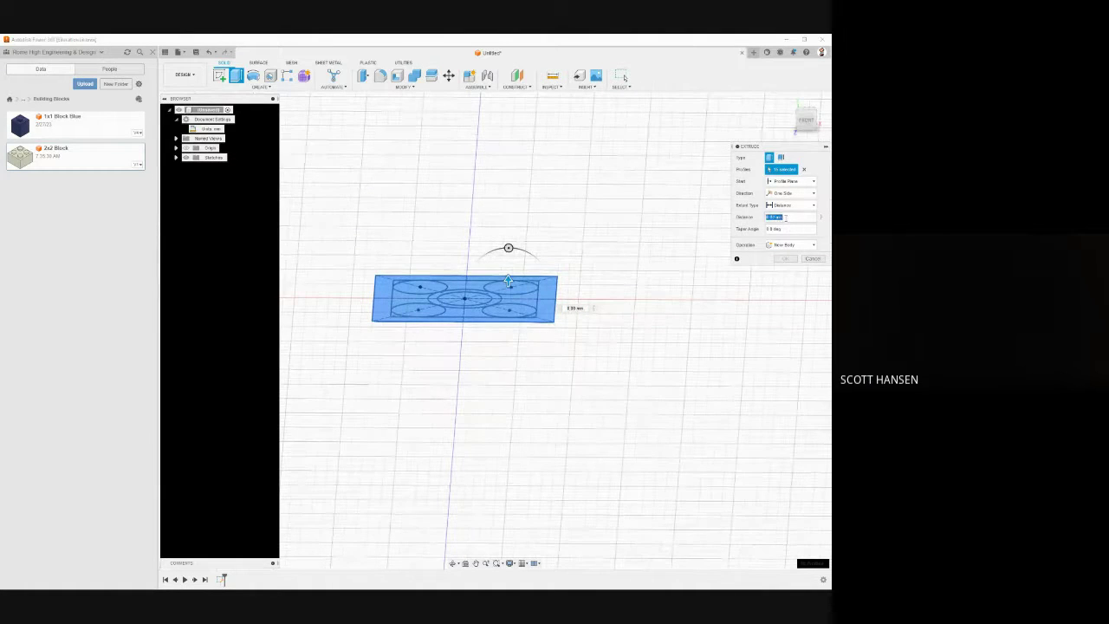
pyautogui.write('6')
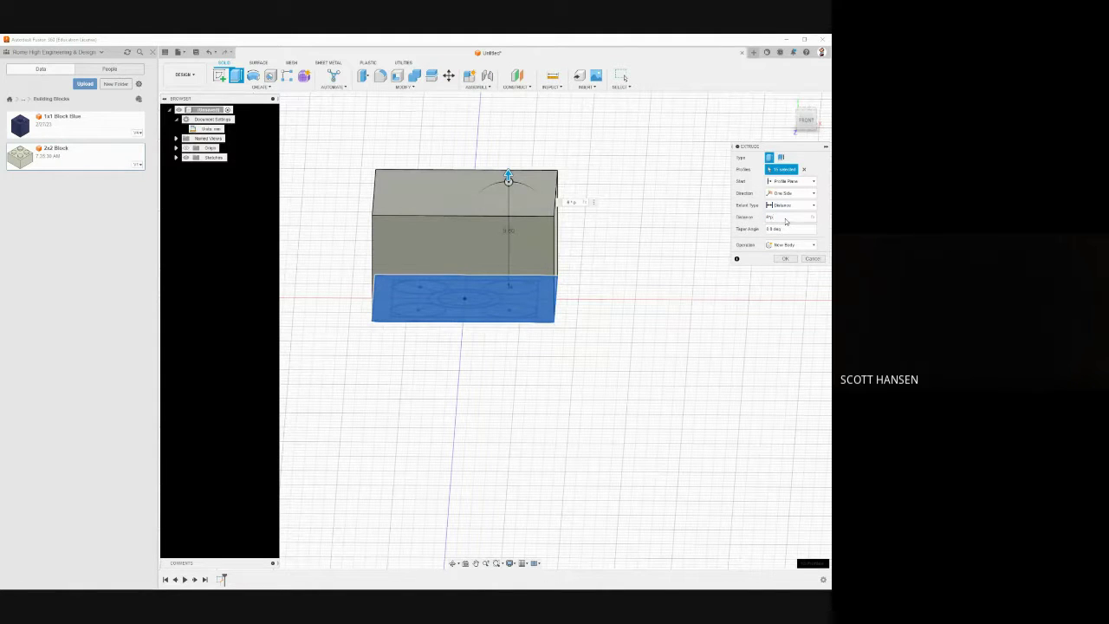
pyautogui.click(785, 258)
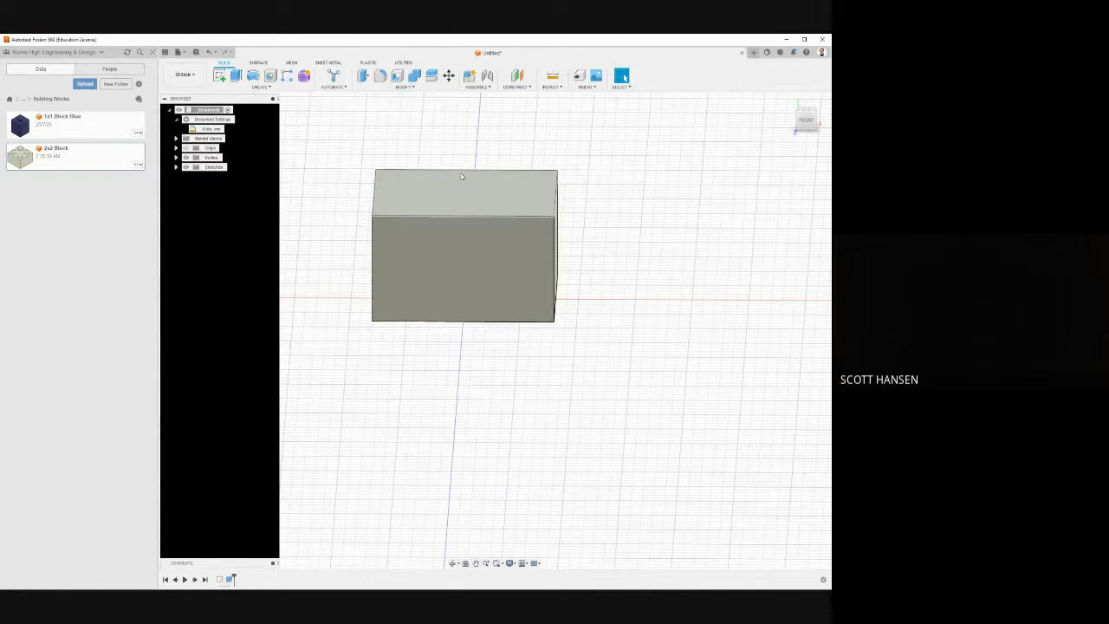
# Show the base sketch and project its four stud circles into a new sketch on the block's top face
pyautogui.click(176, 166)
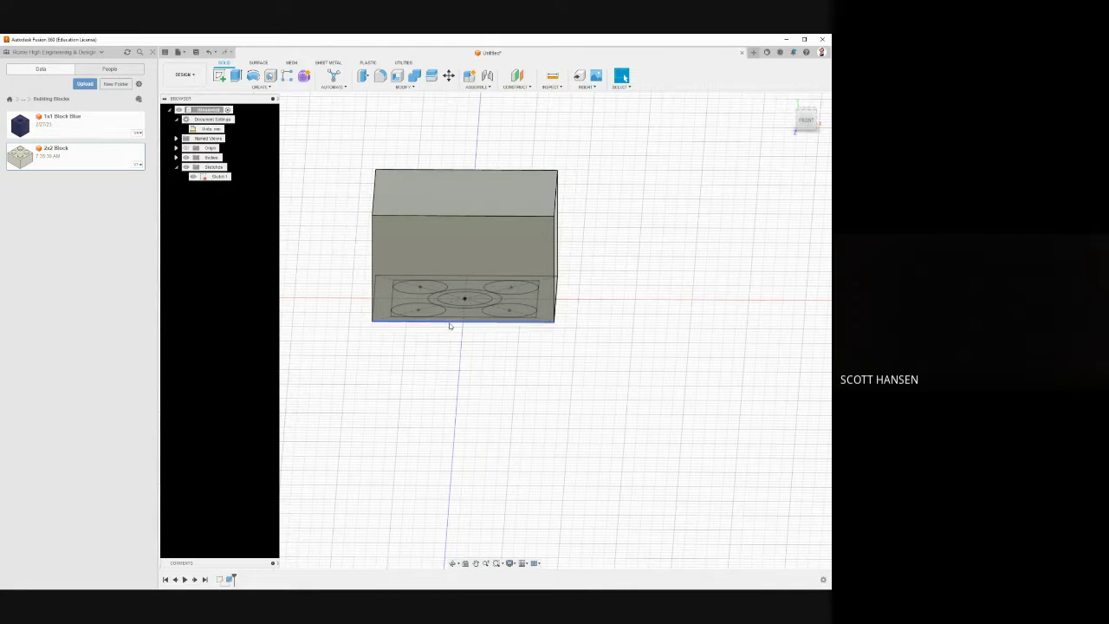
pyautogui.click(218, 77)
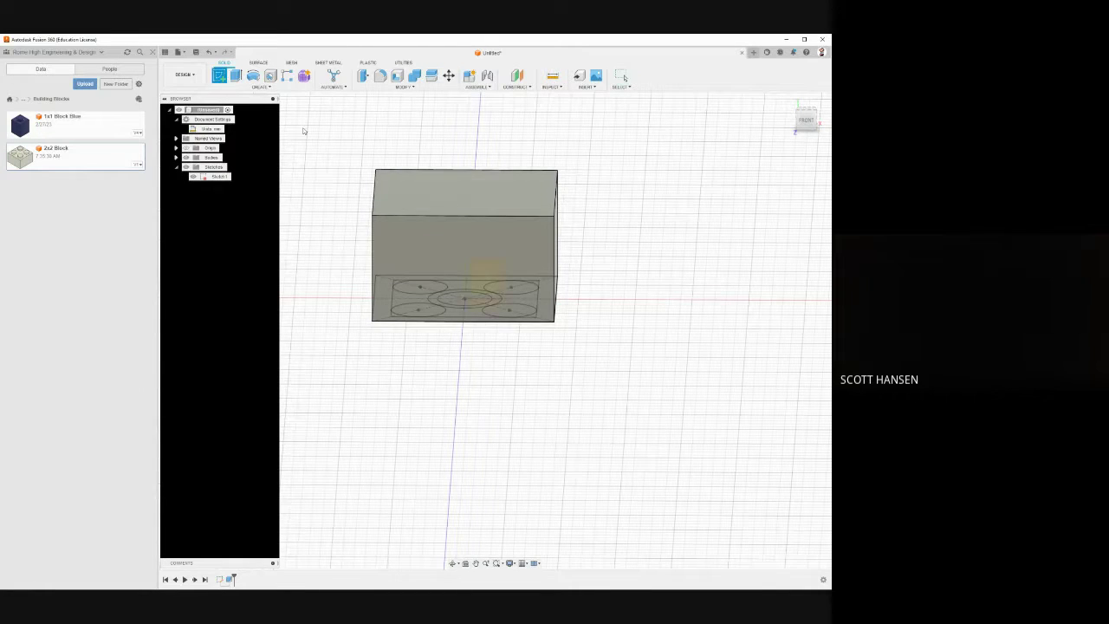
pyautogui.click(500, 199)
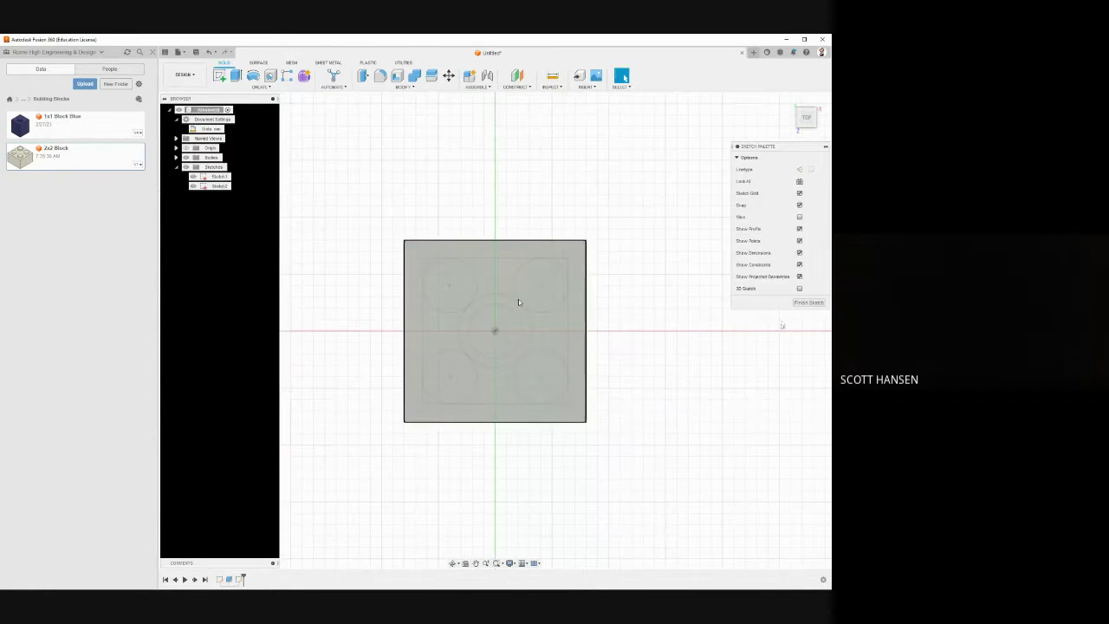
pyautogui.press('p')
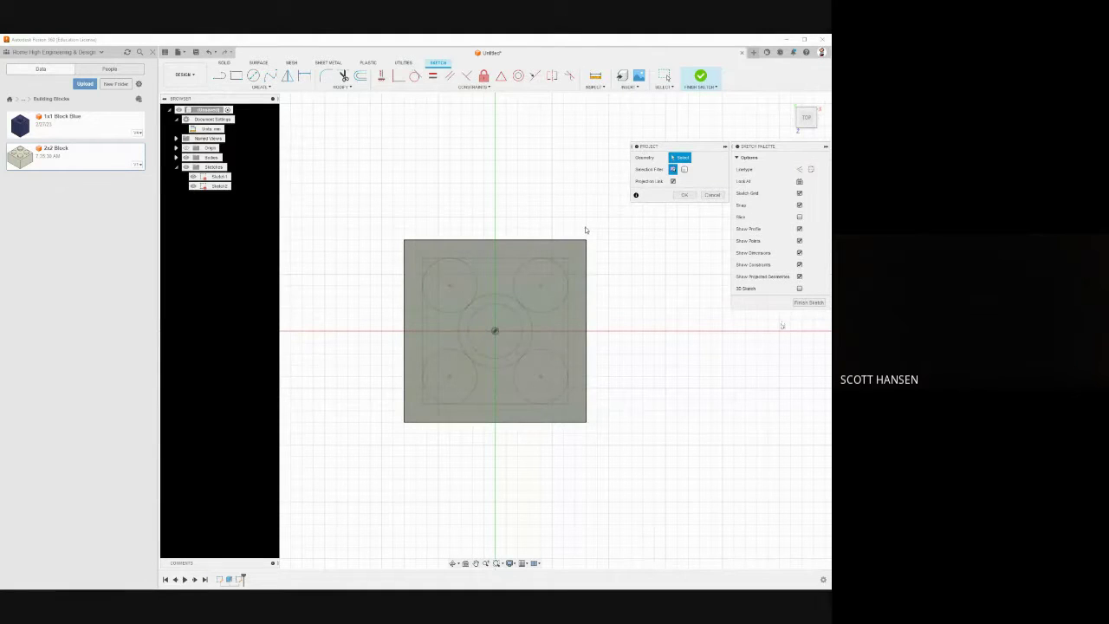
pyautogui.click(520, 275)
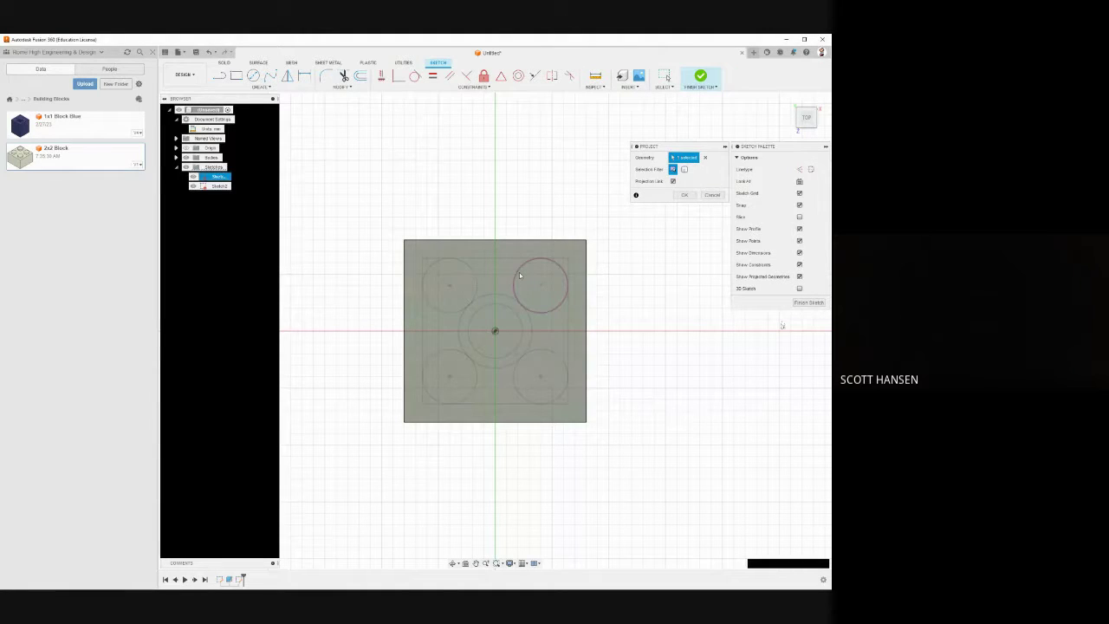
pyautogui.click(475, 290)
pyautogui.click(452, 350)
pyautogui.click(515, 380)
pyautogui.keyDown('shift'); pyautogui.moveTo(674, 372); pyautogui.dragTo(678, 354, button='middle'); pyautogui.keyUp('shift')
pyautogui.click(684, 194)
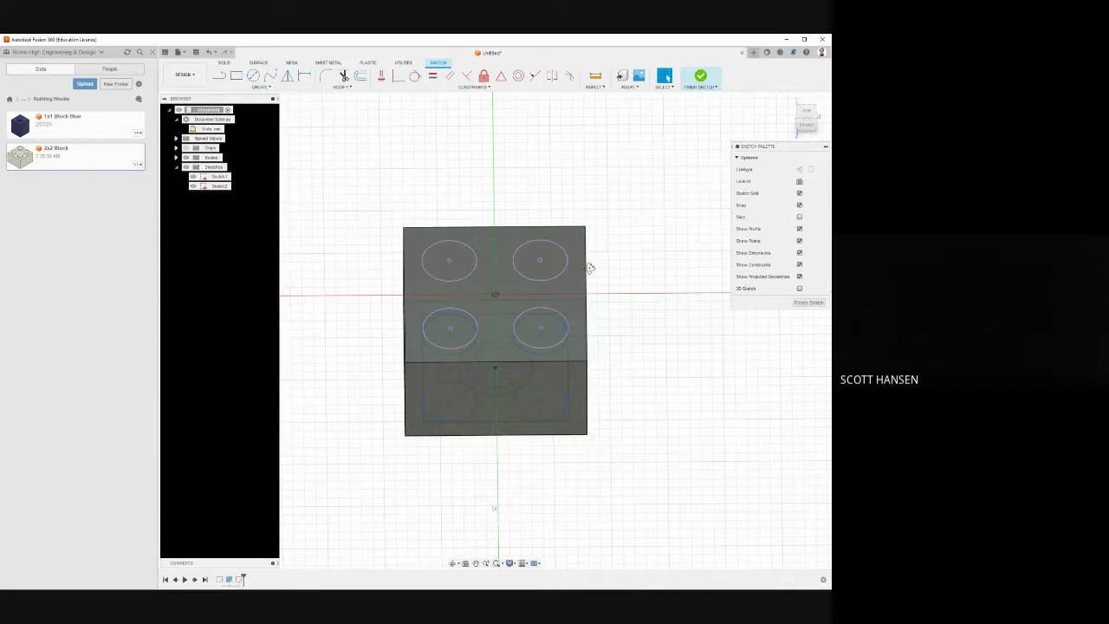
# Finish the top-face sketch and extrude its four projected circles upward to form the studs
pyautogui.keyDown('shift'); pyautogui.moveTo(589, 268); pyautogui.dragTo(565, 267, button='middle'); pyautogui.keyUp('shift')
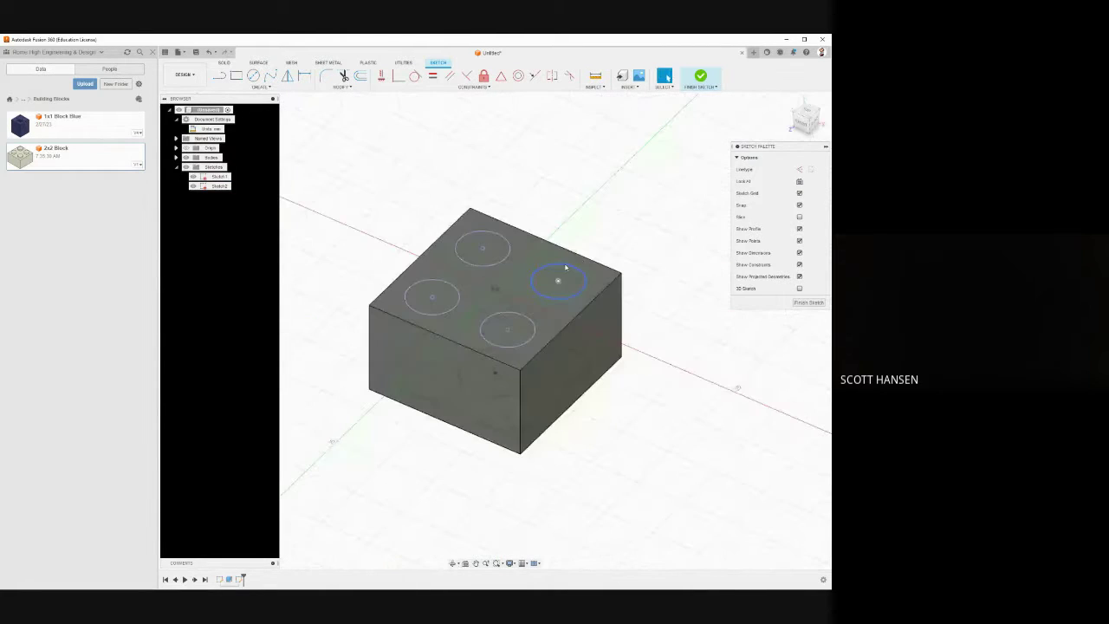
pyautogui.click(483, 249)
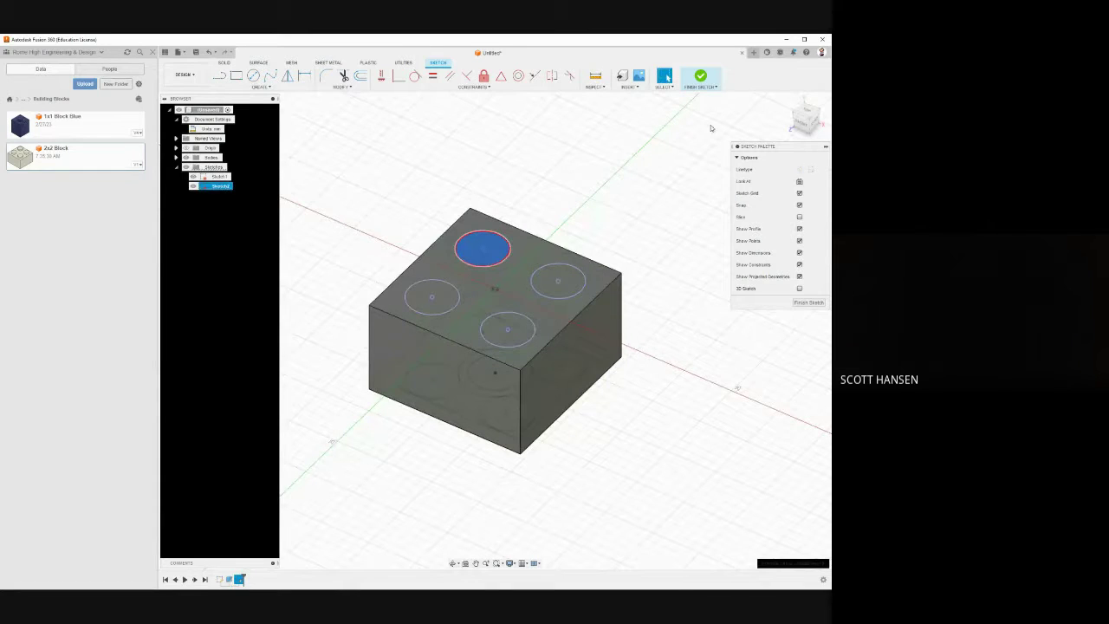
pyautogui.click(701, 84)
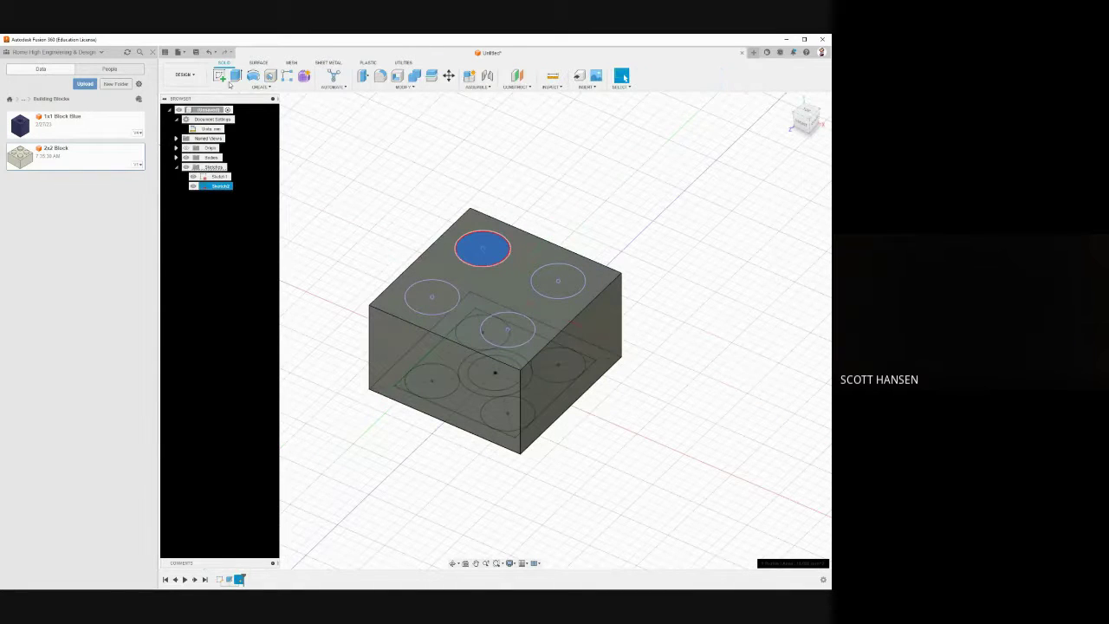
pyautogui.press('e')
pyautogui.click(545, 284)
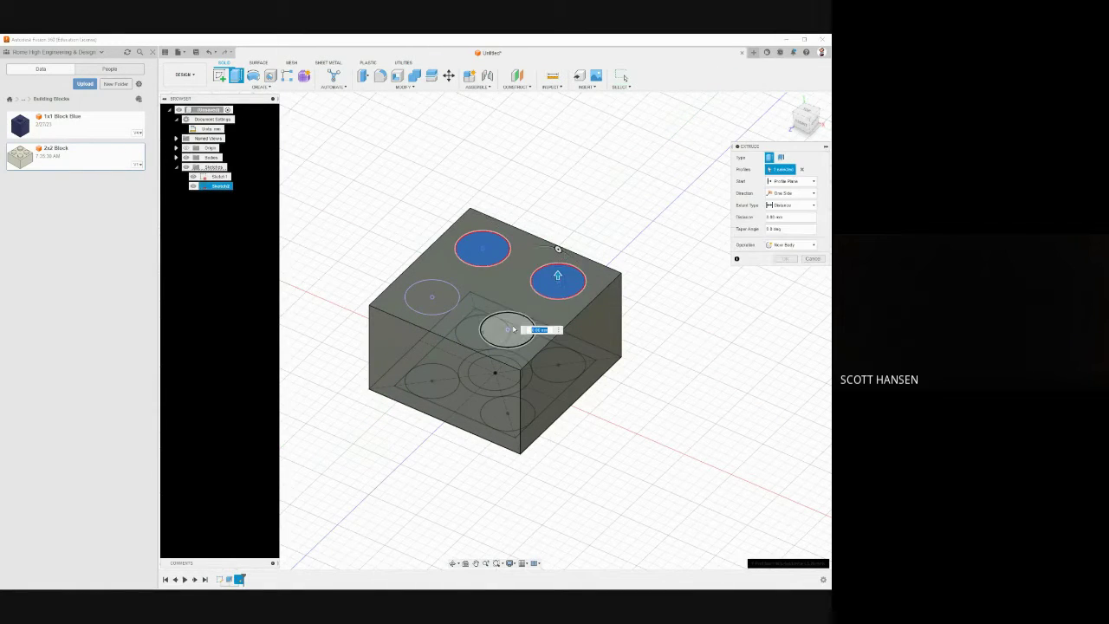
pyautogui.click(508, 327)
pyautogui.click(432, 297)
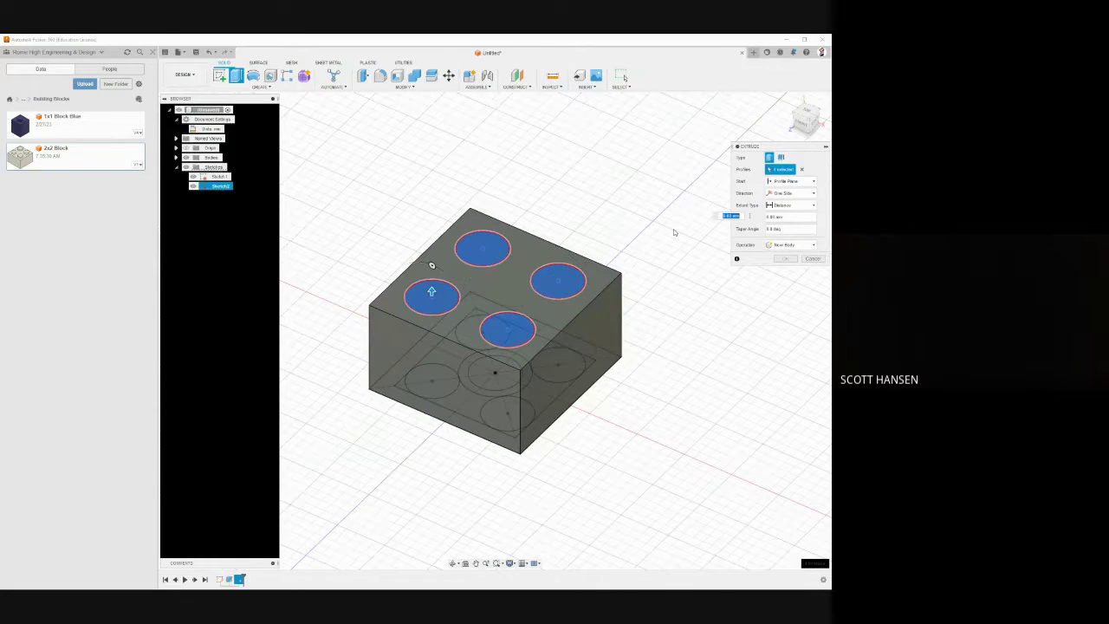
pyautogui.click(774, 216)
pyautogui.click(775, 217)
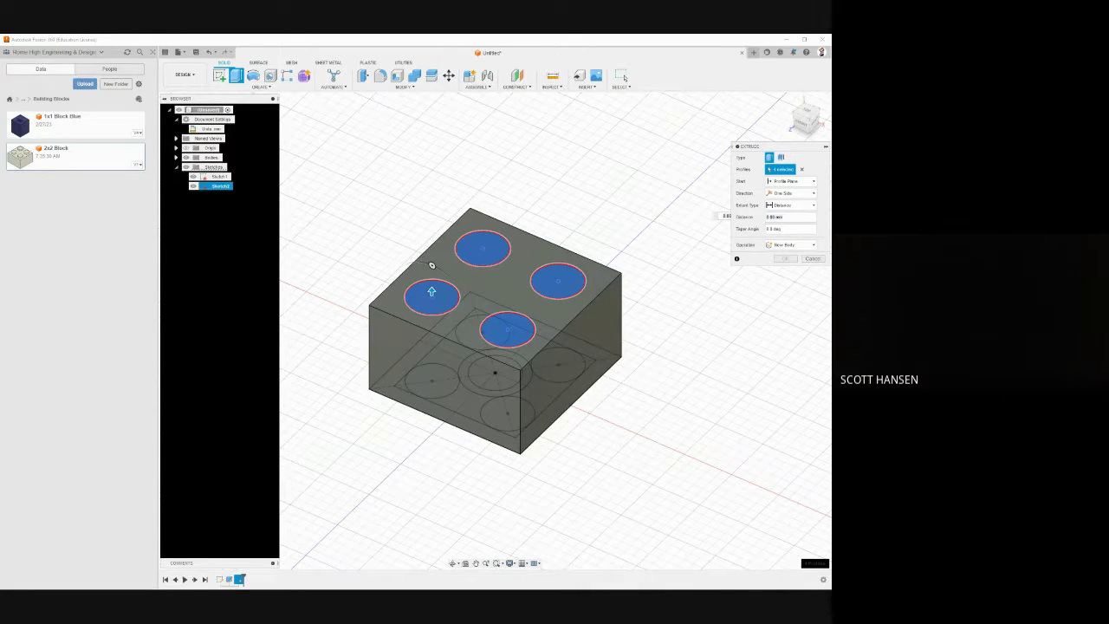
pyautogui.doubleClick(787, 216)
pyautogui.write('1.7')
pyautogui.click(785, 258)
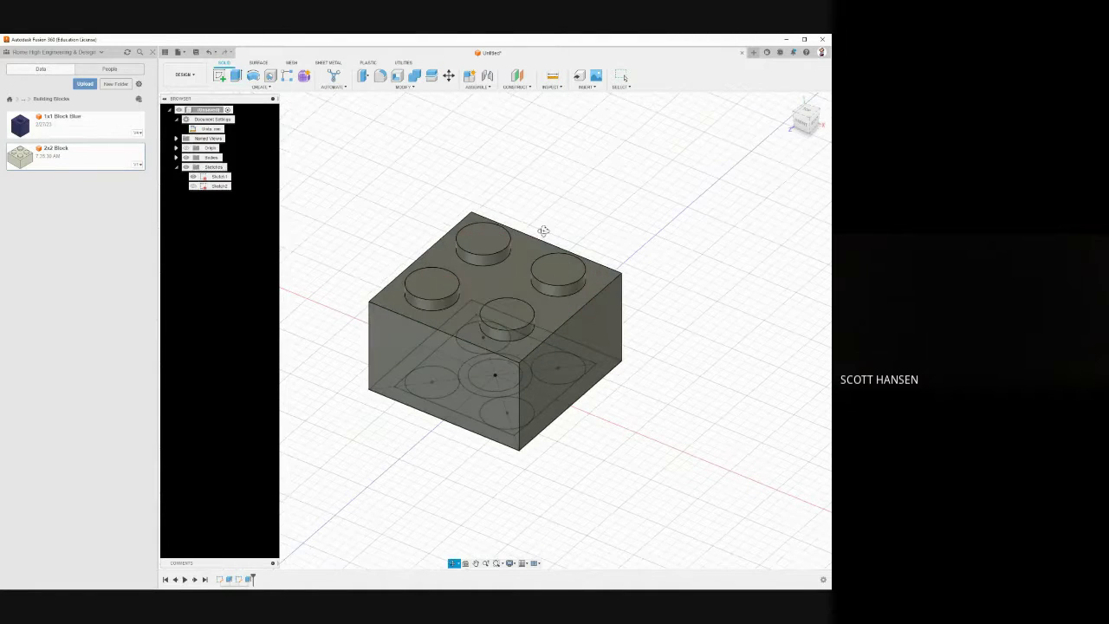
# Cut every profile inside the inner square except the central tube's ring 5*p deep into the block from its underside
pyautogui.keyDown('shift'); pyautogui.moveTo(543, 230); pyautogui.dragTo(650, 264, button='middle'); pyautogui.keyUp('shift')
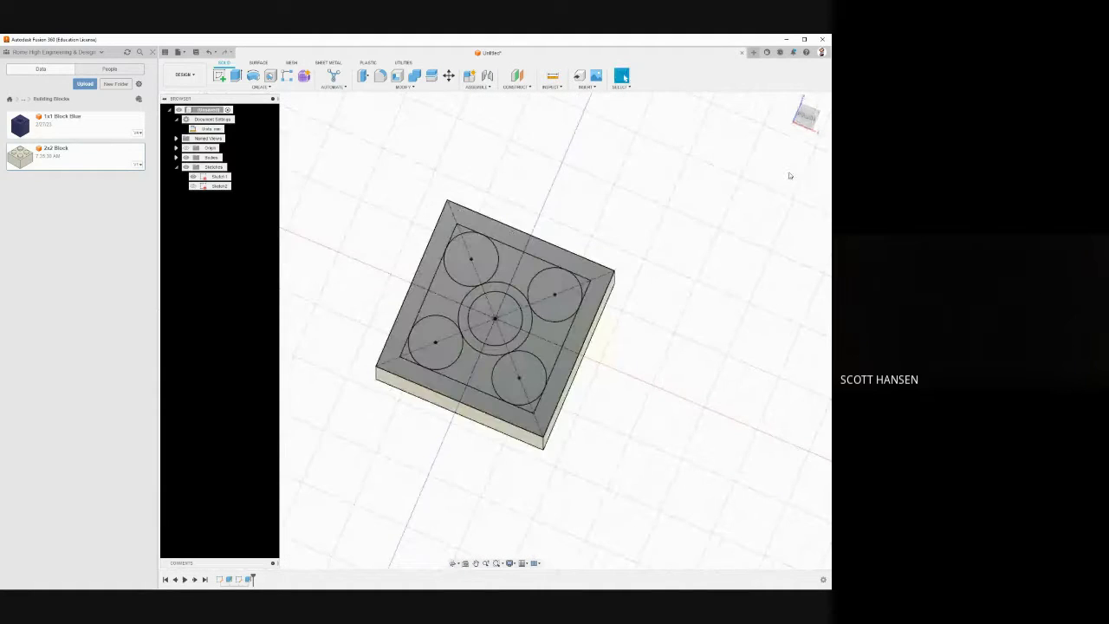
pyautogui.click(805, 121)
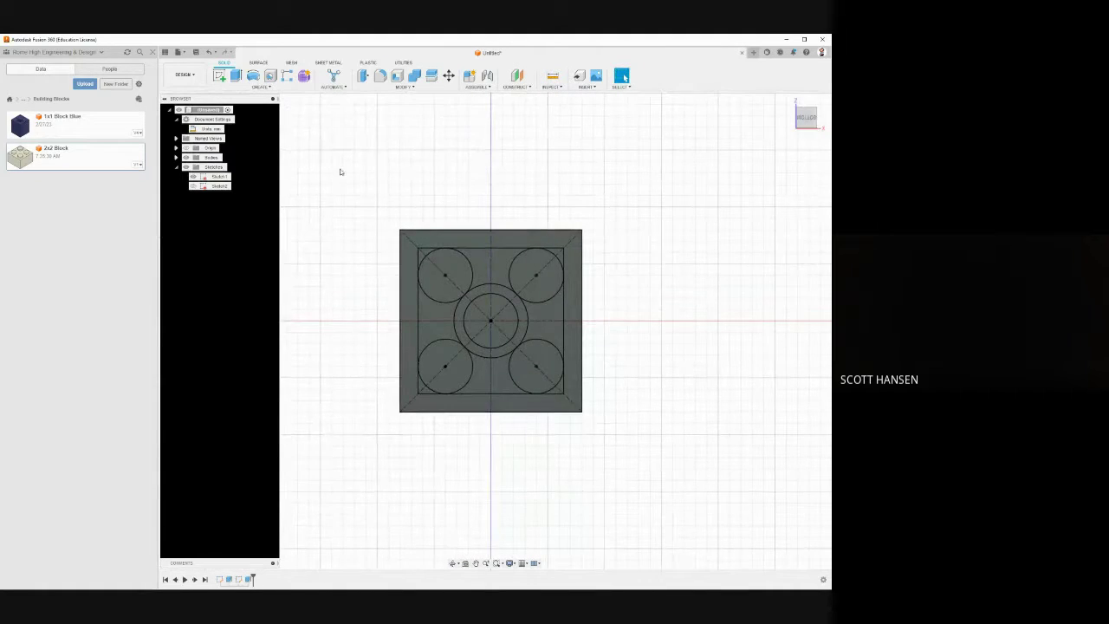
pyautogui.press('e')
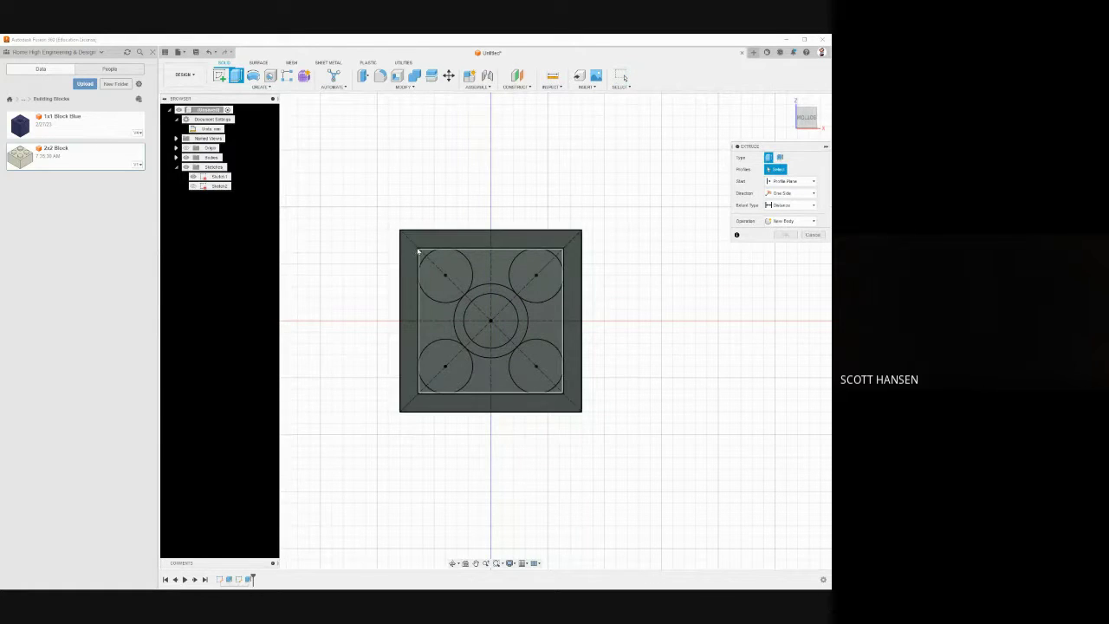
pyautogui.moveTo(416, 248)
pyautogui.mouseDown()
pyautogui.moveTo(513, 320)
pyautogui.moveTo(569, 397)
pyautogui.mouseUp()
pyautogui.click(458, 275)
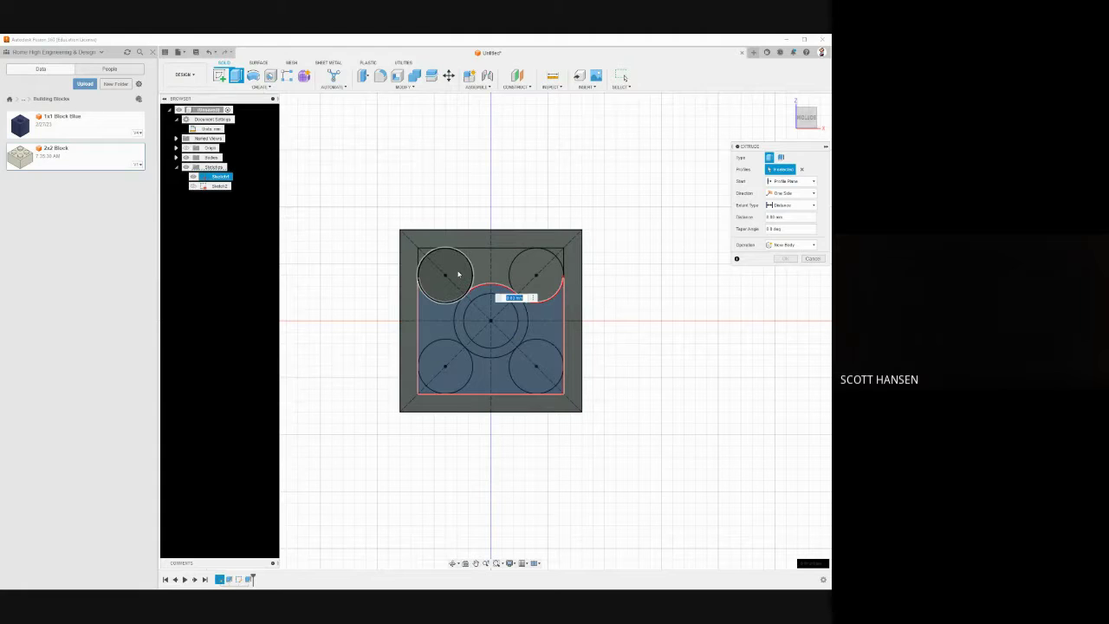
pyautogui.click(480, 263)
pyautogui.click(532, 262)
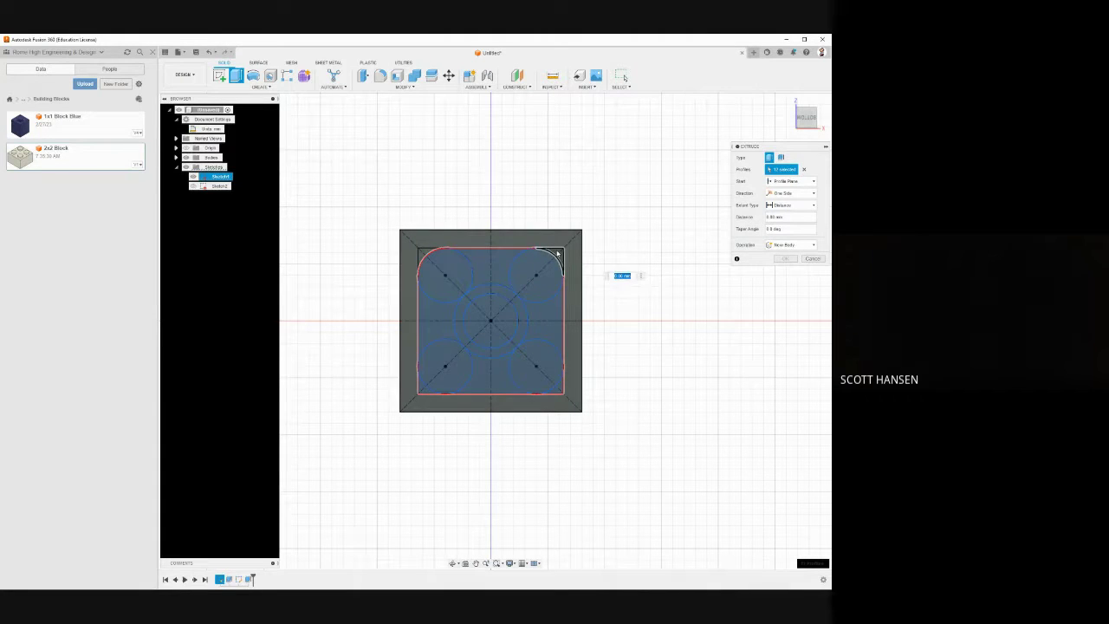
pyautogui.click(425, 254)
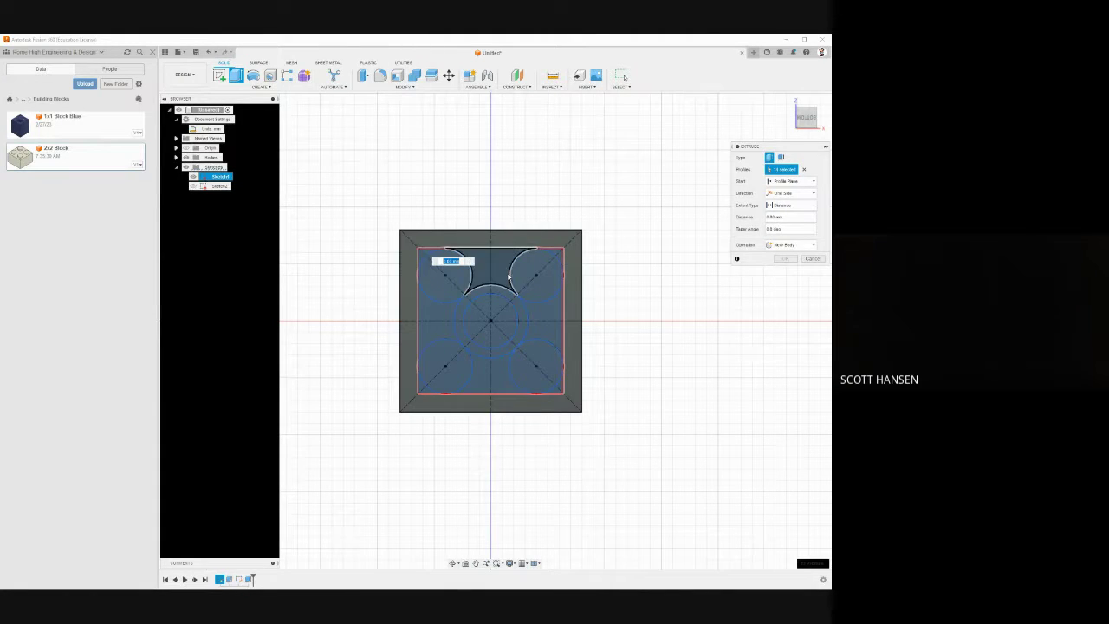
pyautogui.moveTo(505, 286); pyautogui.dragTo(461, 276, button='middle')
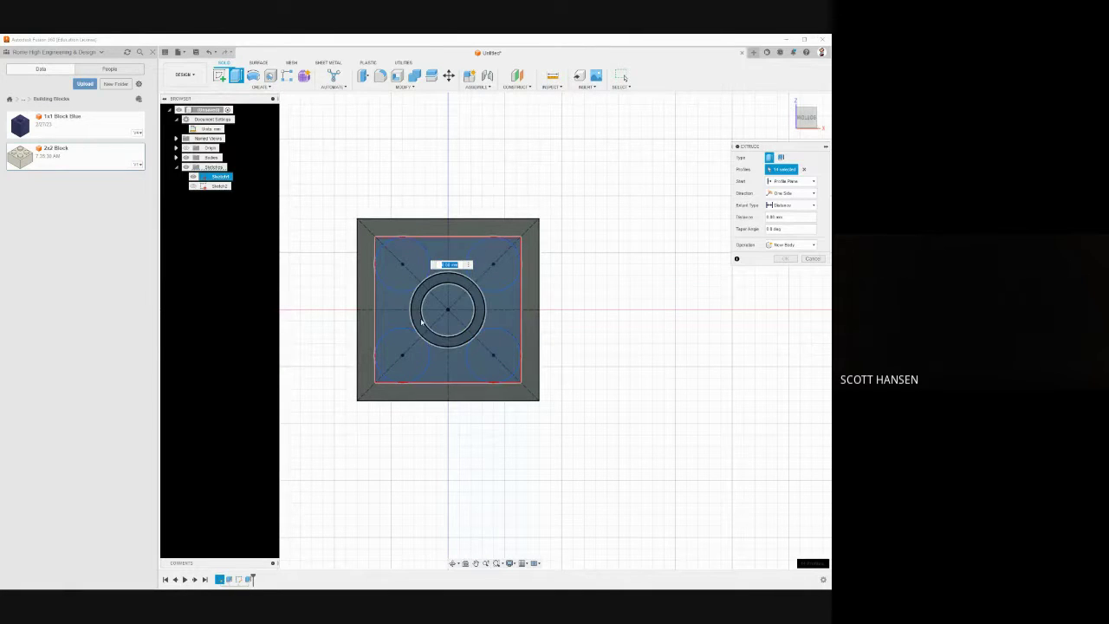
pyautogui.click(442, 305)
pyautogui.click(462, 345)
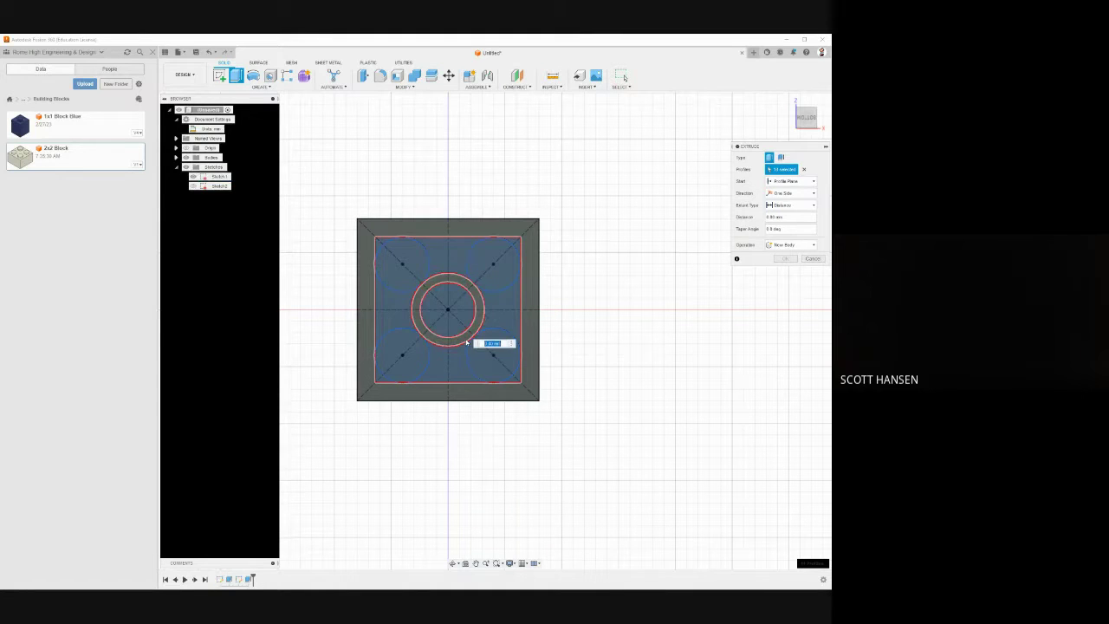
pyautogui.click(788, 245)
pyautogui.click(771, 282)
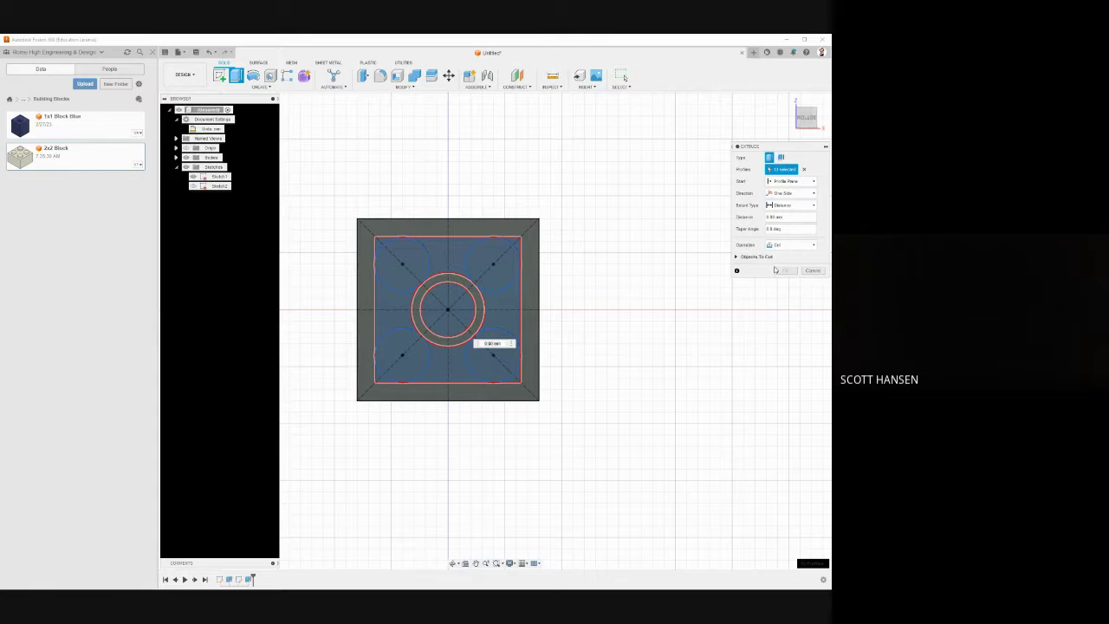
pyautogui.keyDown('shift'); pyautogui.moveTo(622, 240); pyautogui.dragTo(598, 295, button='middle'); pyautogui.keyUp('shift')
pyautogui.doubleClick(775, 216)
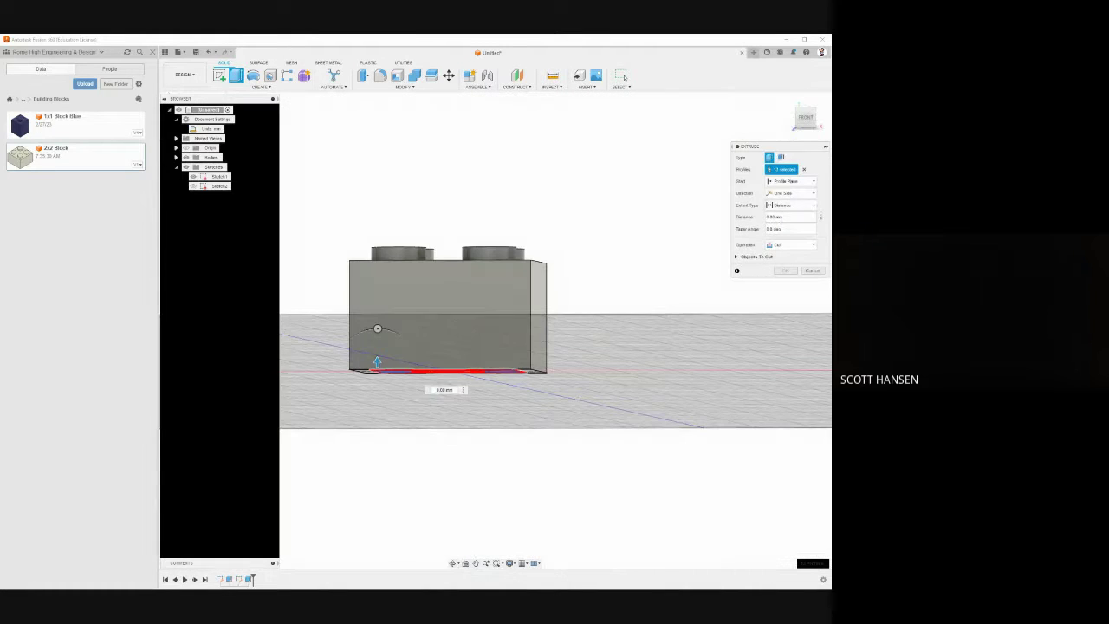
pyautogui.write('5')
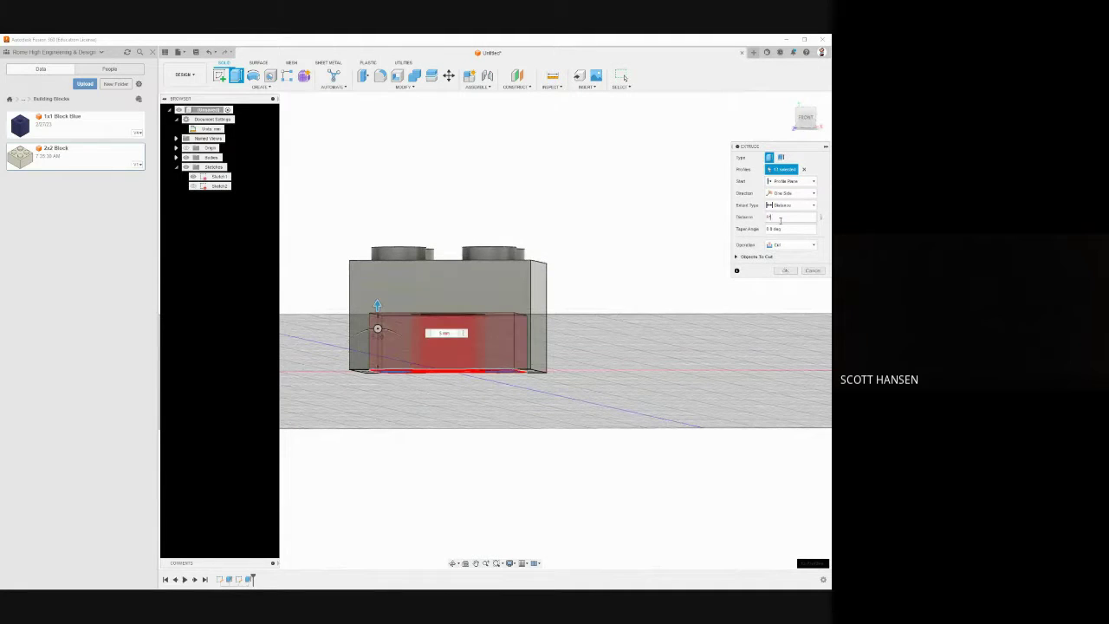
pyautogui.write('*1.6')
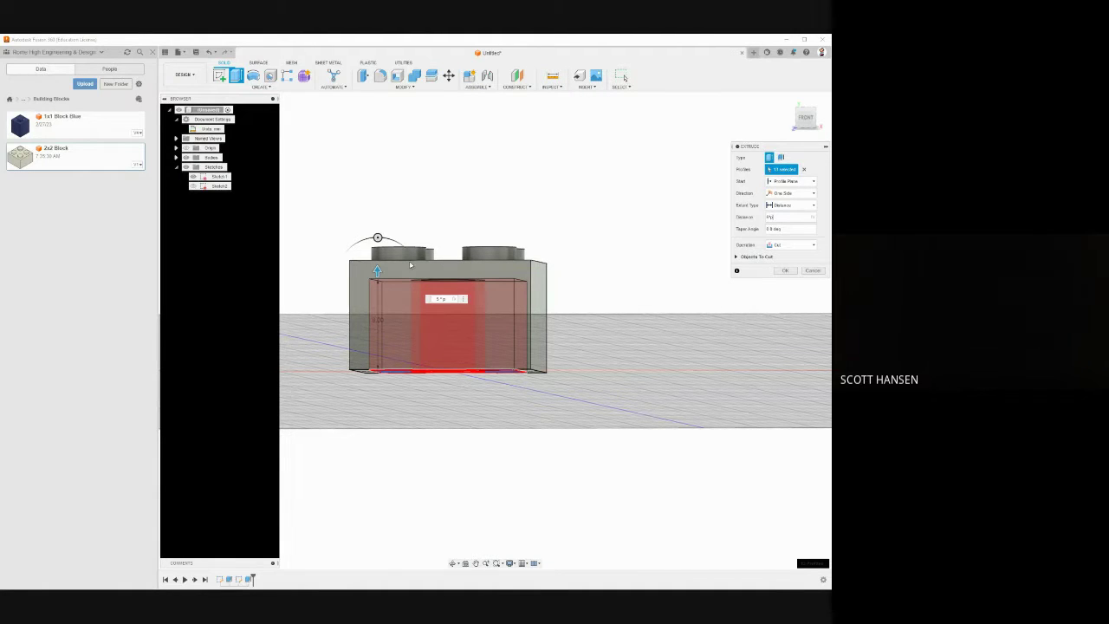
pyautogui.click(785, 270)
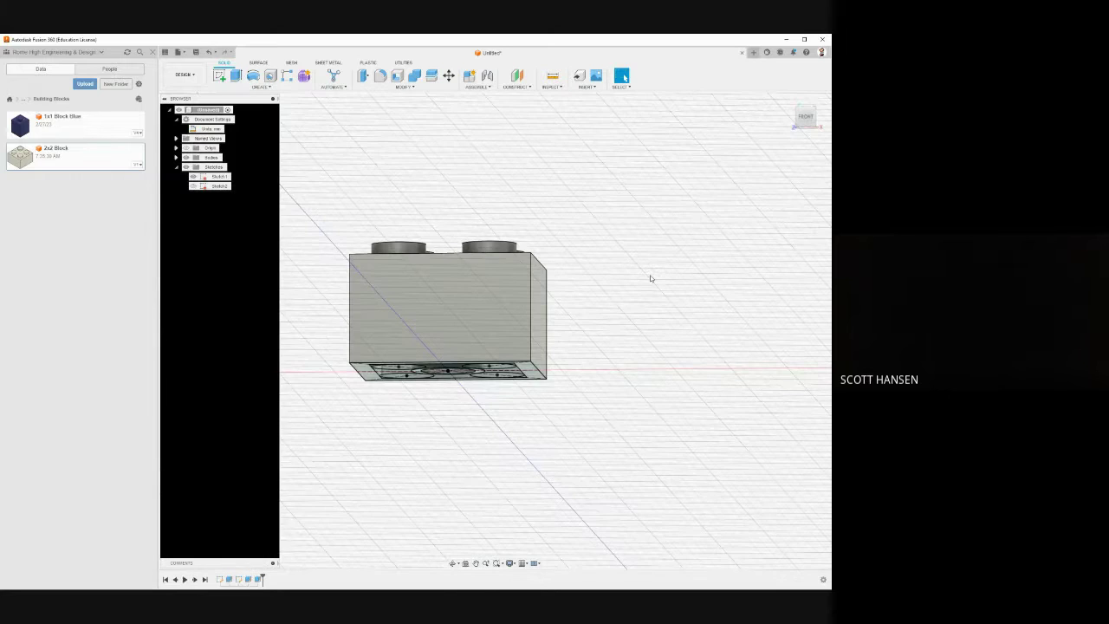
# Inspect the hollowed underside of the block and hide the base sketch
pyautogui.keyDown('shift'); pyautogui.moveTo(650, 275); pyautogui.dragTo(554, 286, button='middle'); pyautogui.keyUp('shift')
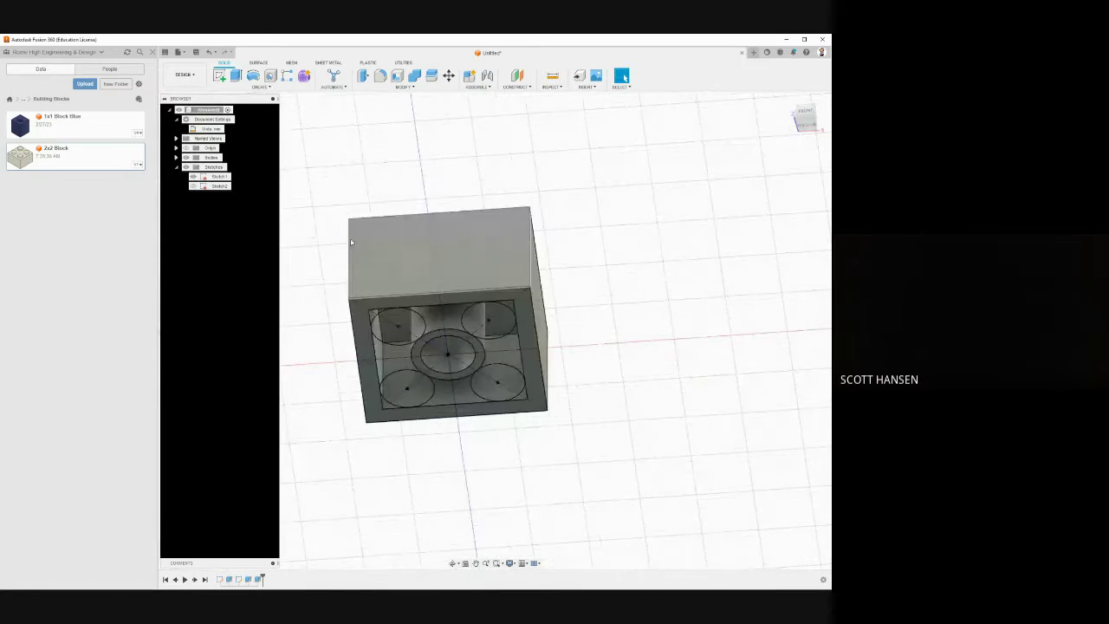
pyautogui.click(195, 179)
pyautogui.moveTo(423, 331)
pyautogui.keyDown('shift'); pyautogui.mouseDown(button='middle')
pyautogui.moveTo(413, 300)
pyautogui.moveTo(416, 340)
pyautogui.mouseUp(button='middle'); pyautogui.keyUp('shift')
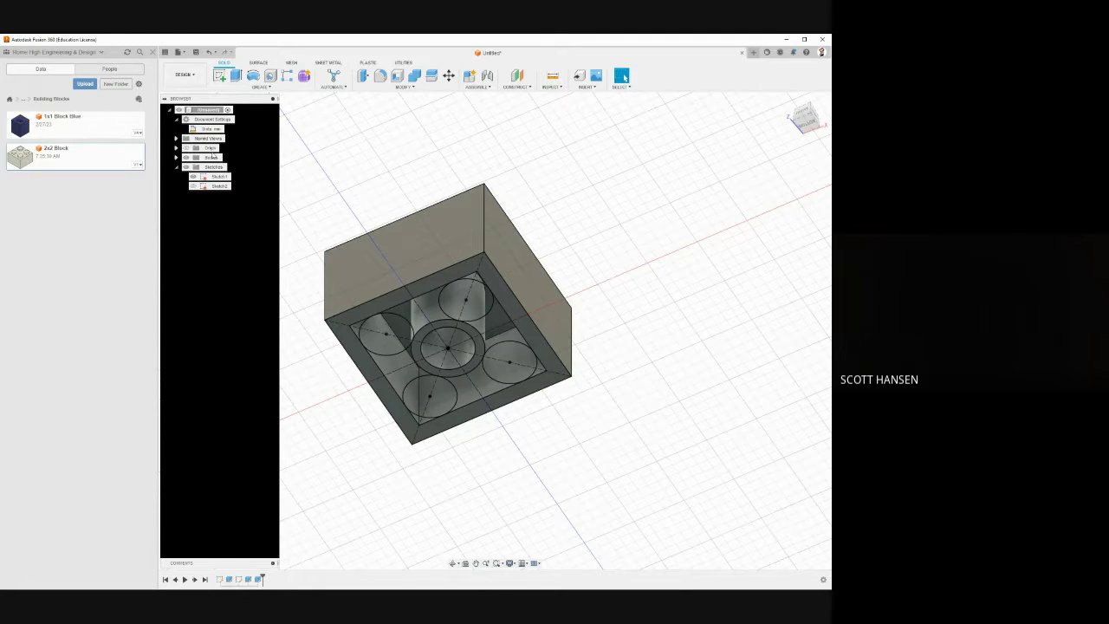
pyautogui.click(193, 176)
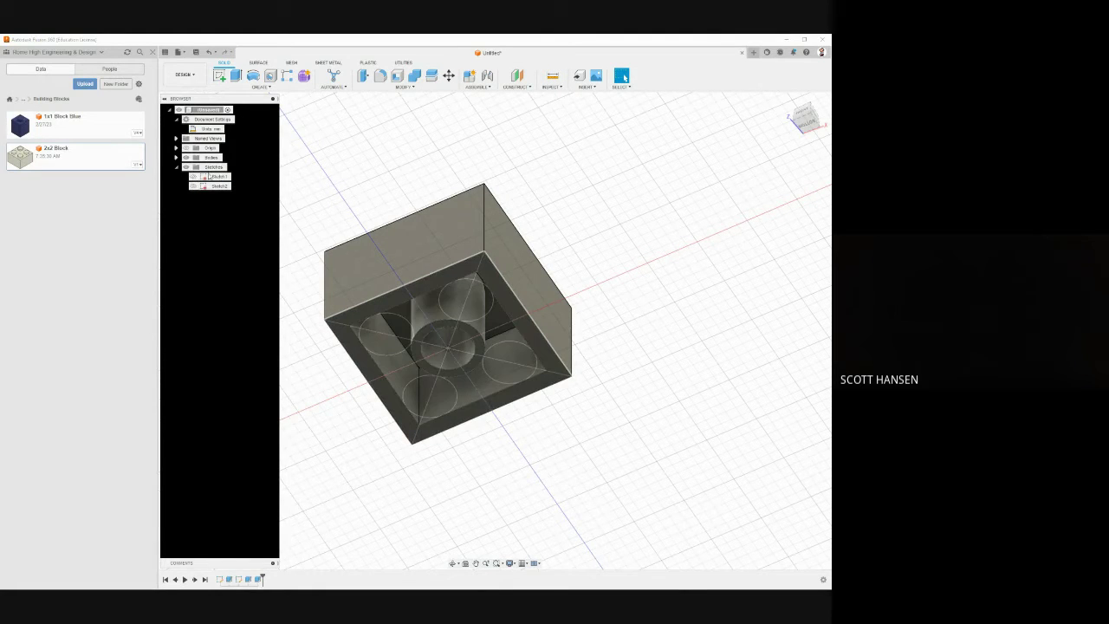
# Rename the block's base sketch as Layout Sketch
pyautogui.click(215, 176)
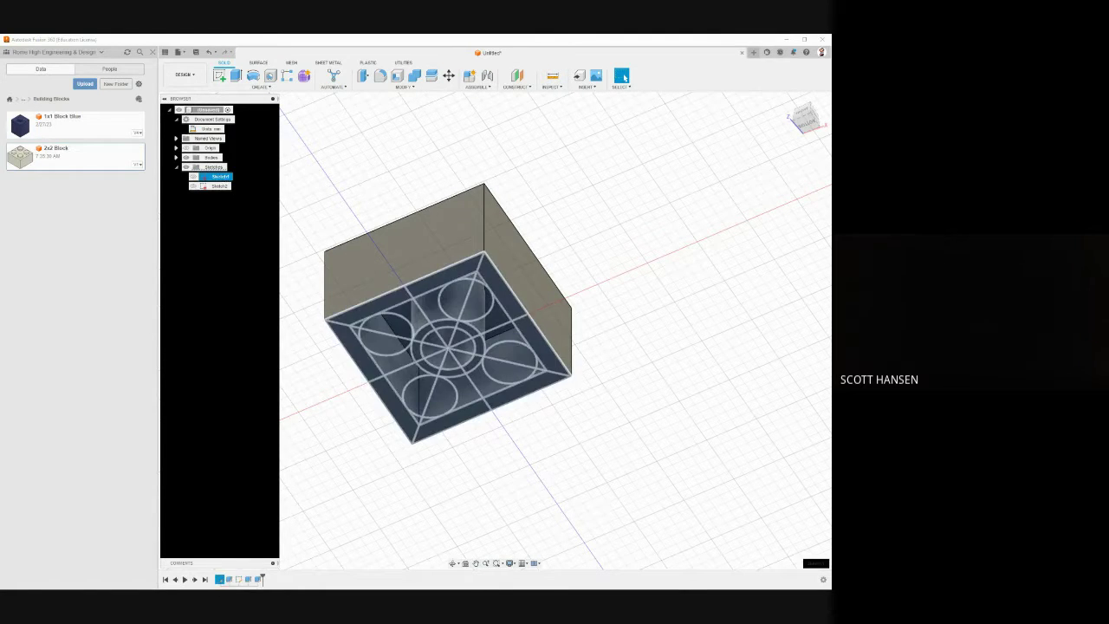
pyautogui.doubleClick(218, 177)
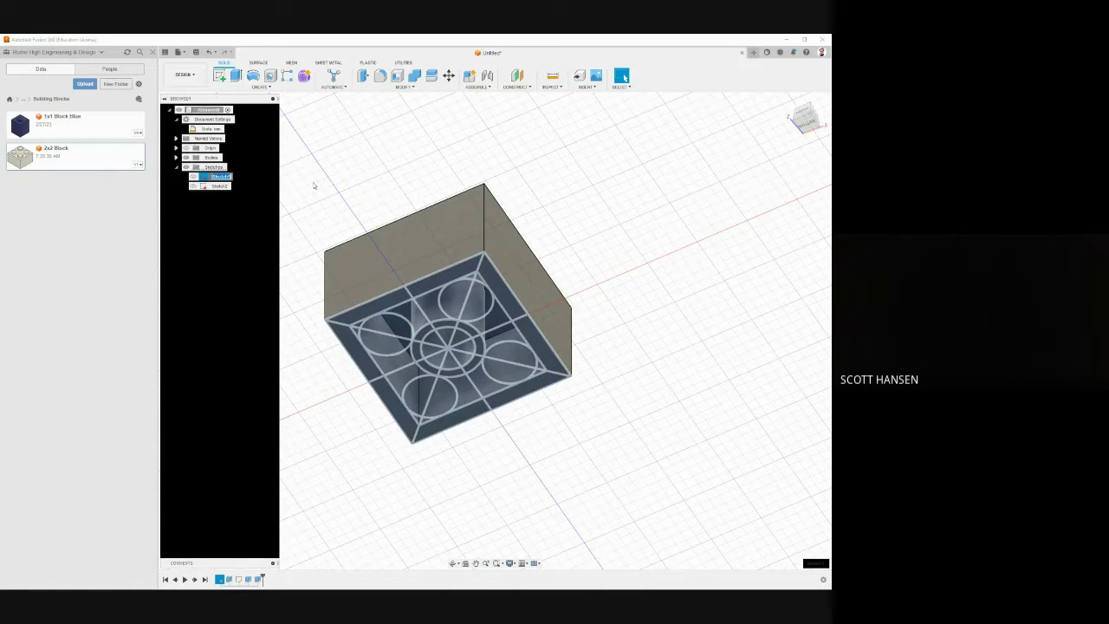
pyautogui.write('Layout Sketch')
pyautogui.press('Return')
# Assign the ABS Plastic physical material from the Fusion 360 Material Library to the block's body
pyautogui.click(176, 158)
pyautogui.click(194, 167)
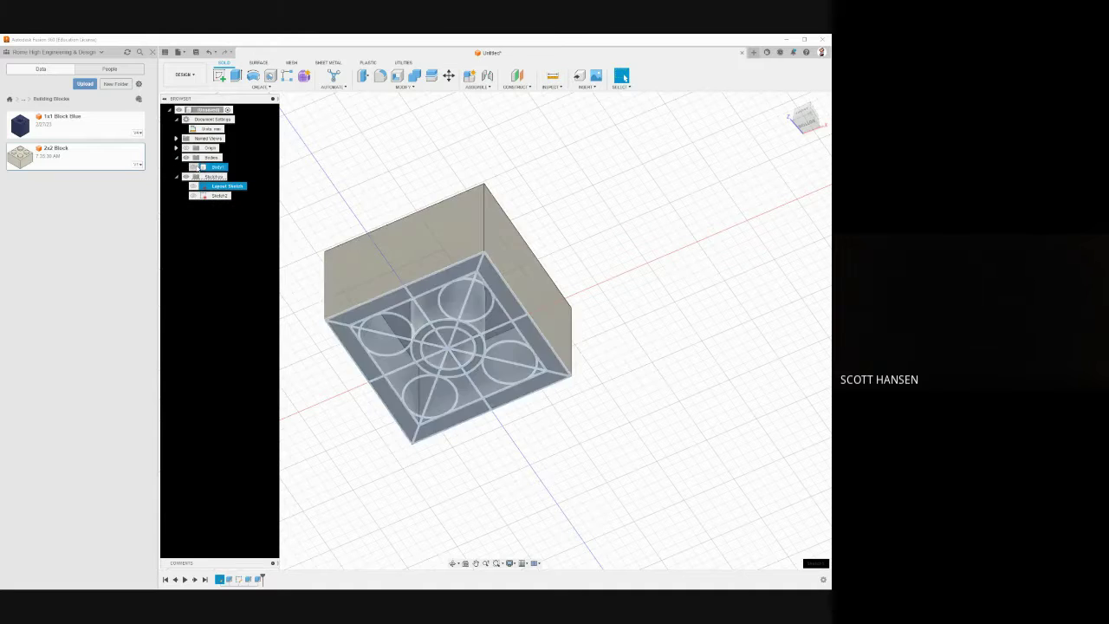
pyautogui.click(194, 168)
pyautogui.click(216, 167)
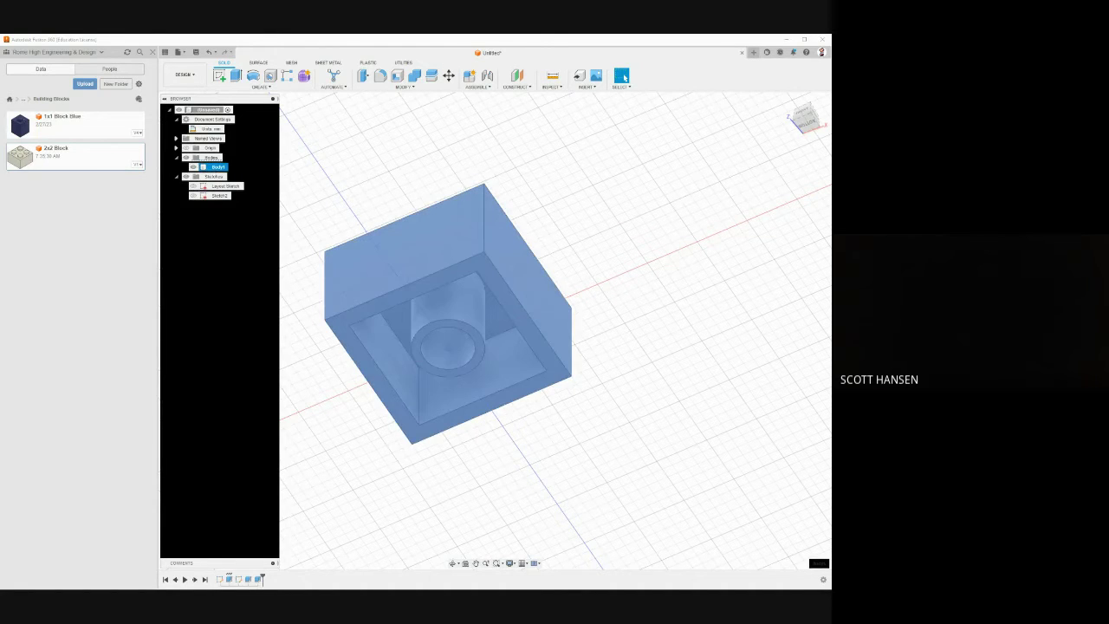
pyautogui.click(241, 218)
pyautogui.press('a')
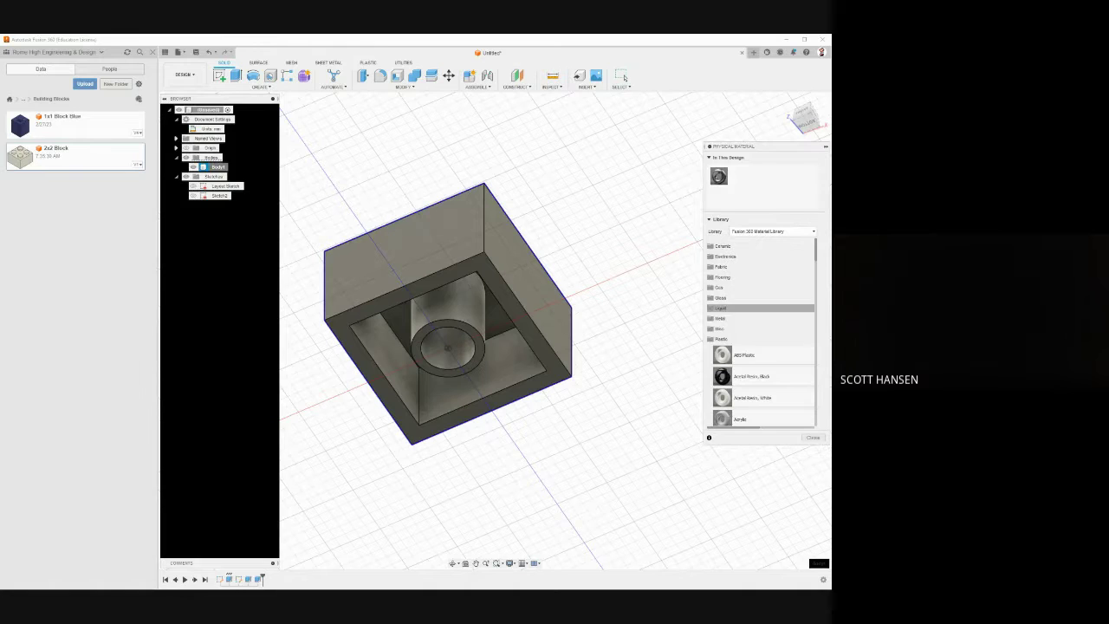
pyautogui.moveTo(722, 355); pyautogui.dragTo(433, 240)
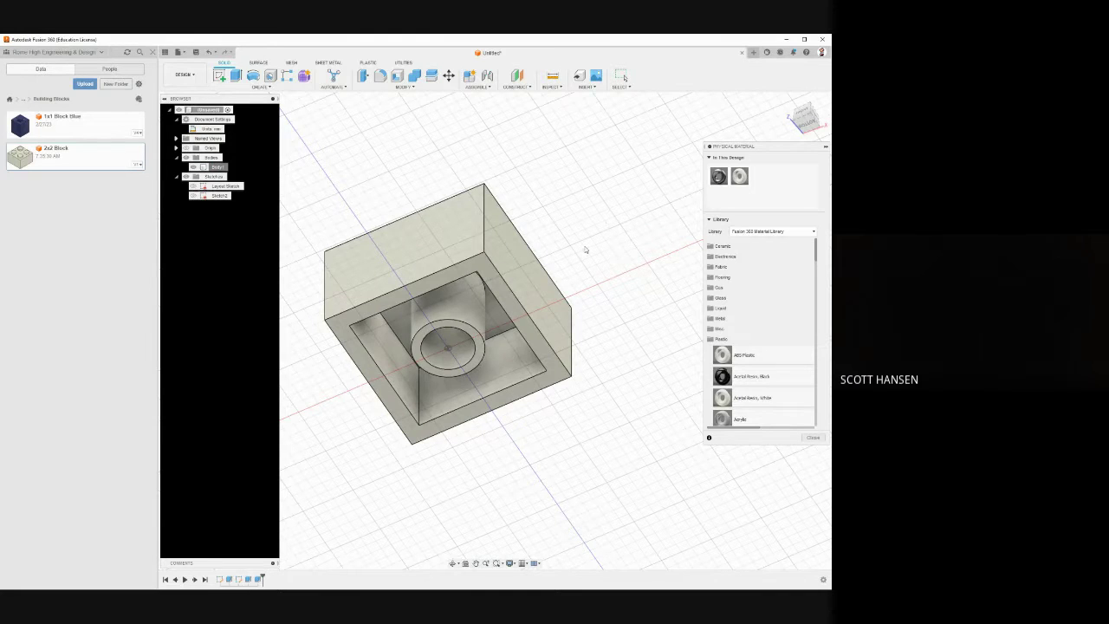
pyautogui.keyDown('shift'); pyautogui.moveTo(585, 251); pyautogui.dragTo(603, 324, button='middle'); pyautogui.keyUp('shift')
pyautogui.click(813, 439)
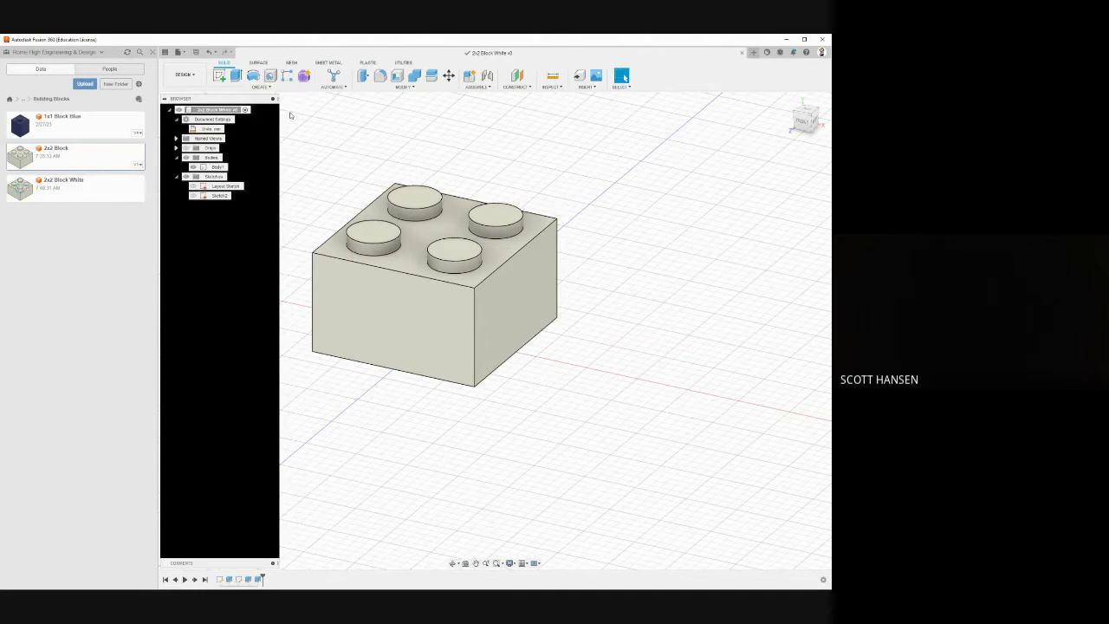
pyautogui.click(265, 88)
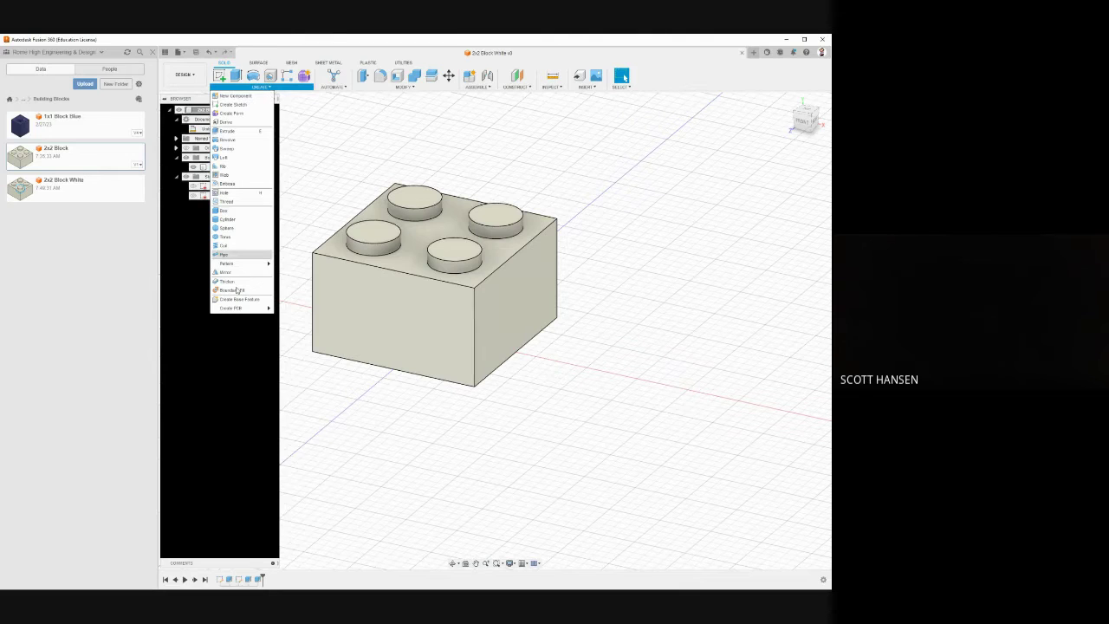
pyautogui.moveTo(233, 264)
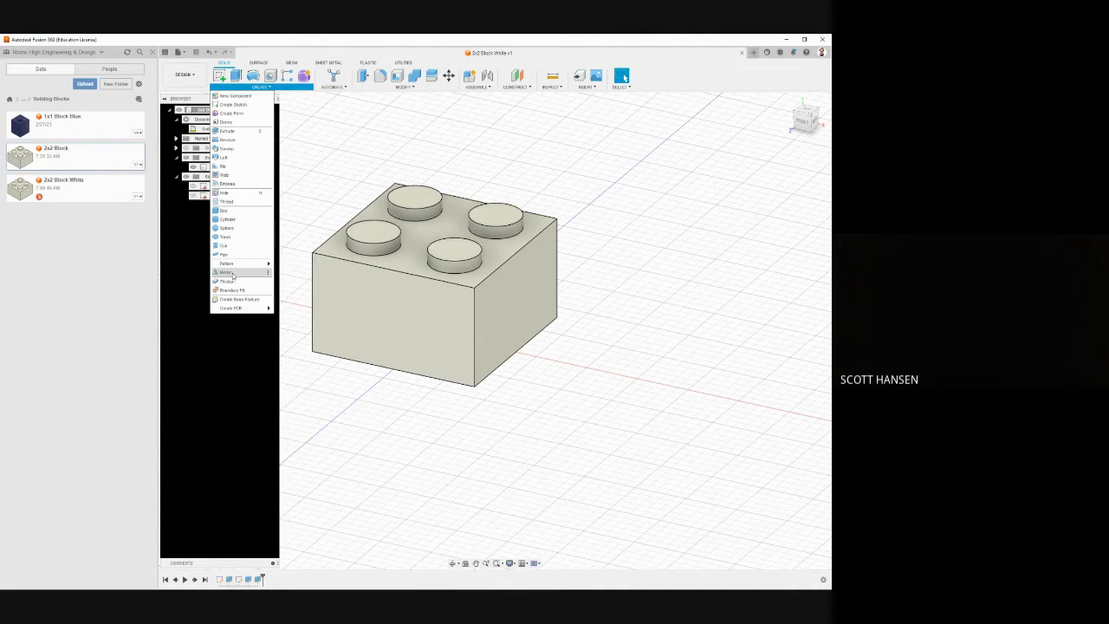
pyautogui.click(336, 188)
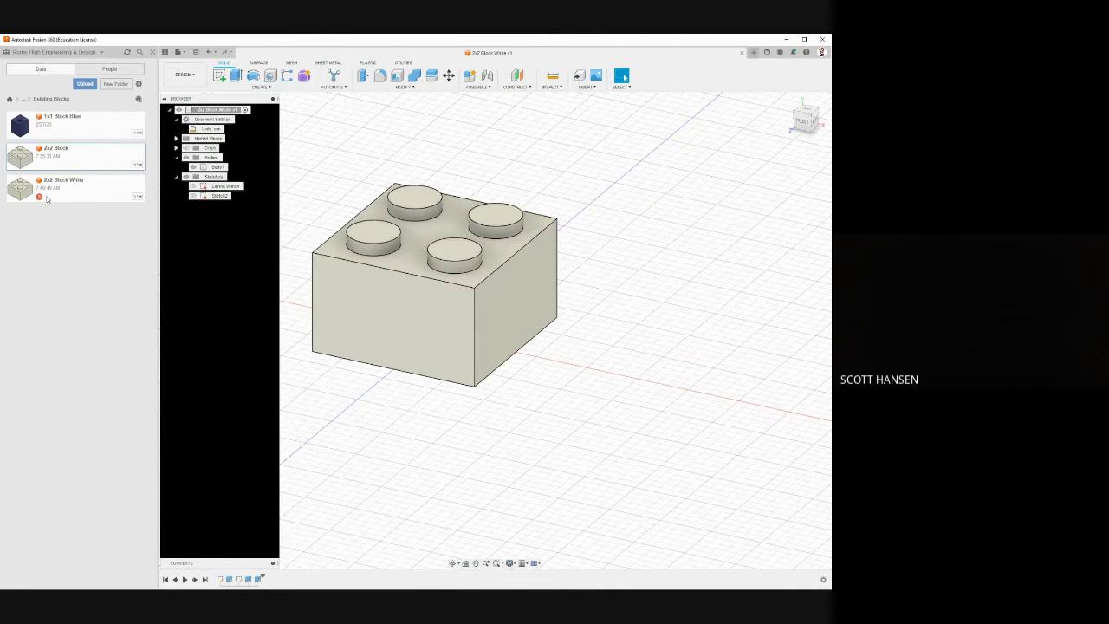